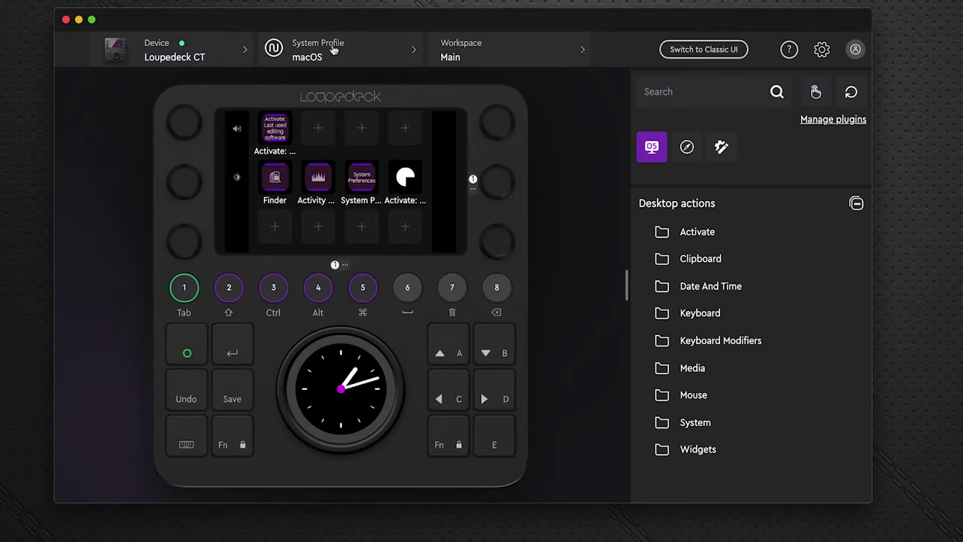
Review the profiles available for Photoshop in the application profile list and close the overview.
click(323, 48)
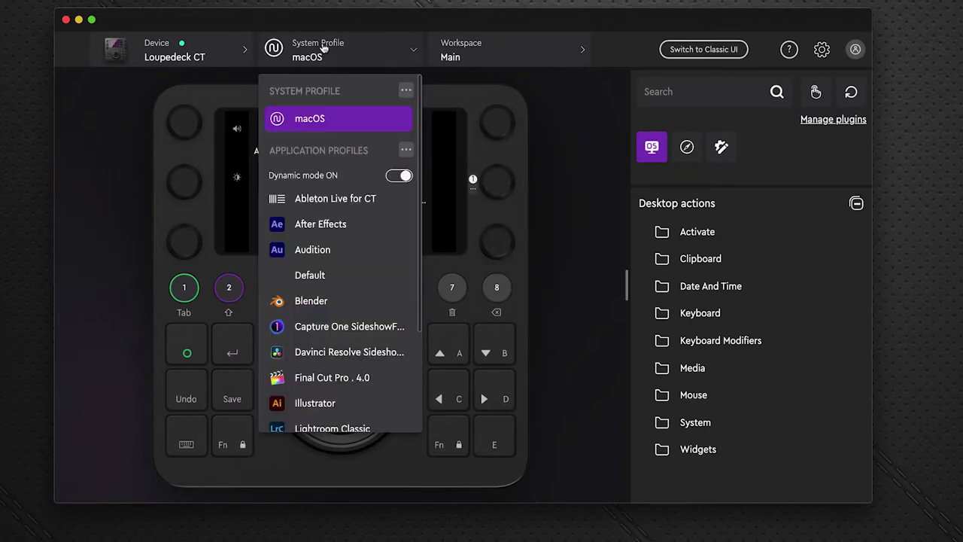
scroll(350, 250, down, 4)
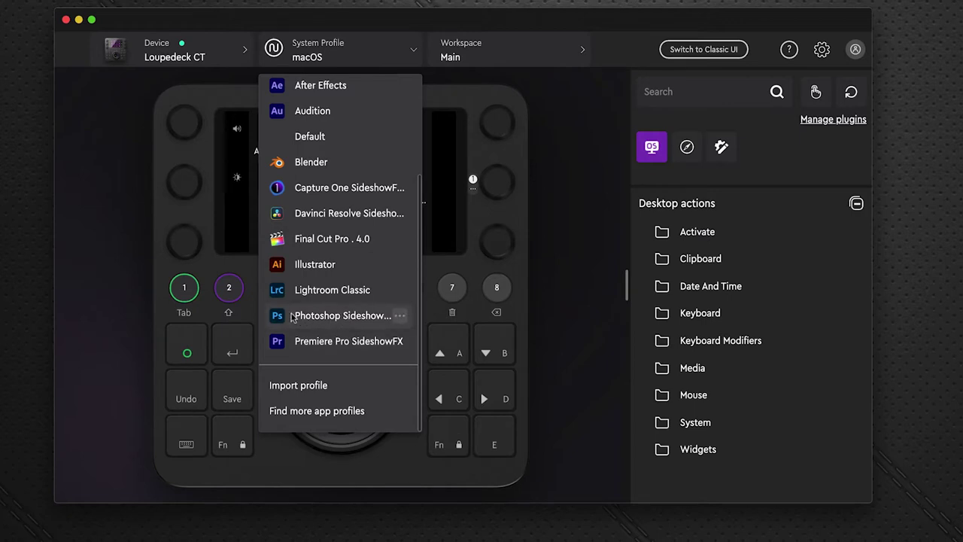
click(400, 317)
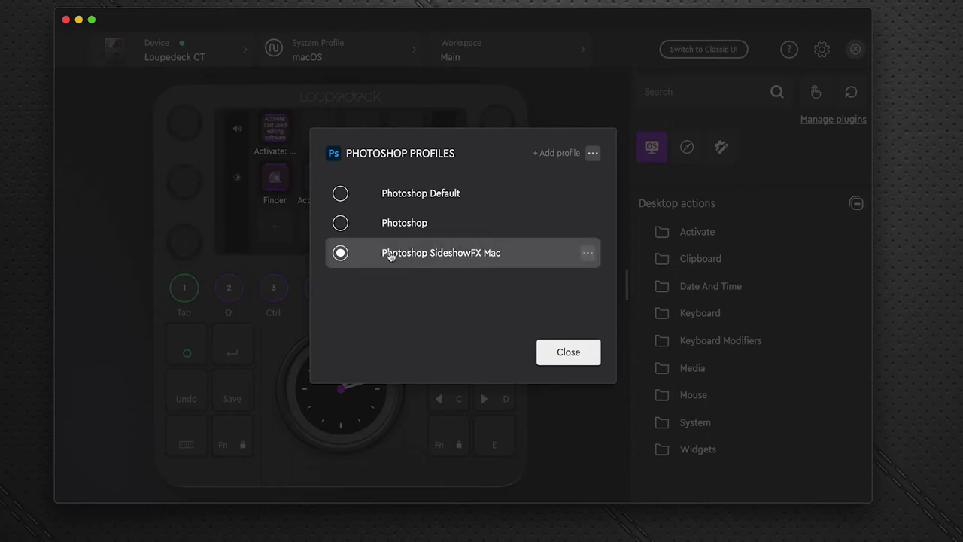
click(566, 354)
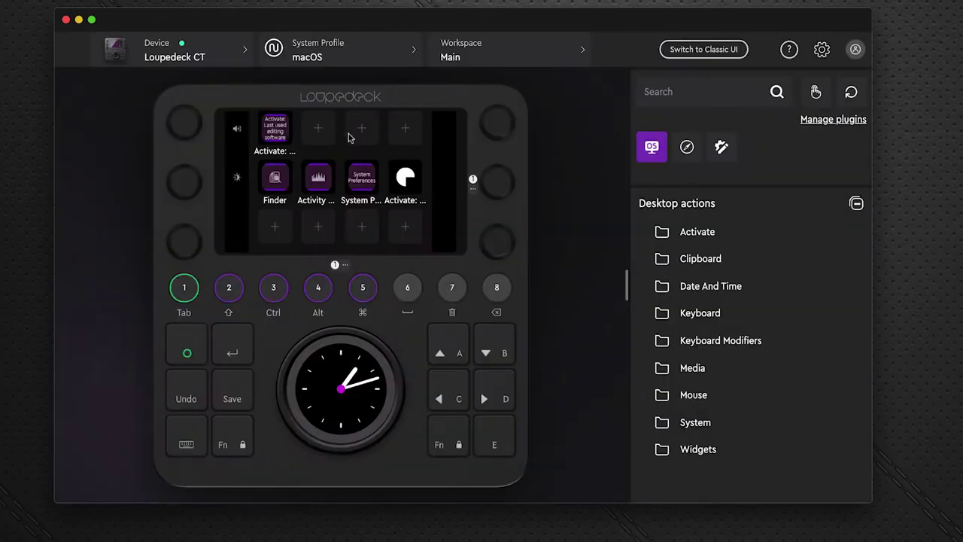
Switch from the macOS system profile to the Photoshop SideshowFX application profile and check the dynamic mode setting.
click(335, 63)
scroll(338, 399, down, 4)
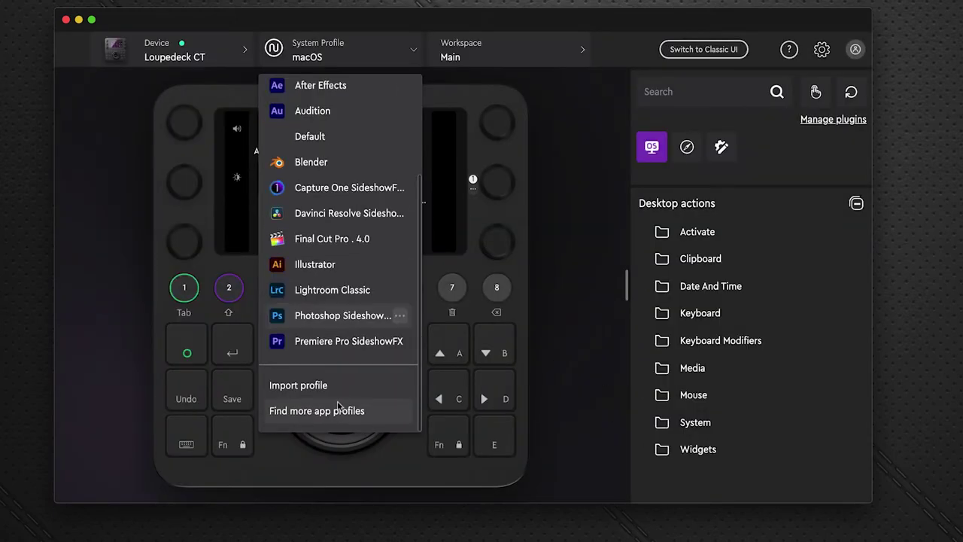
click(313, 320)
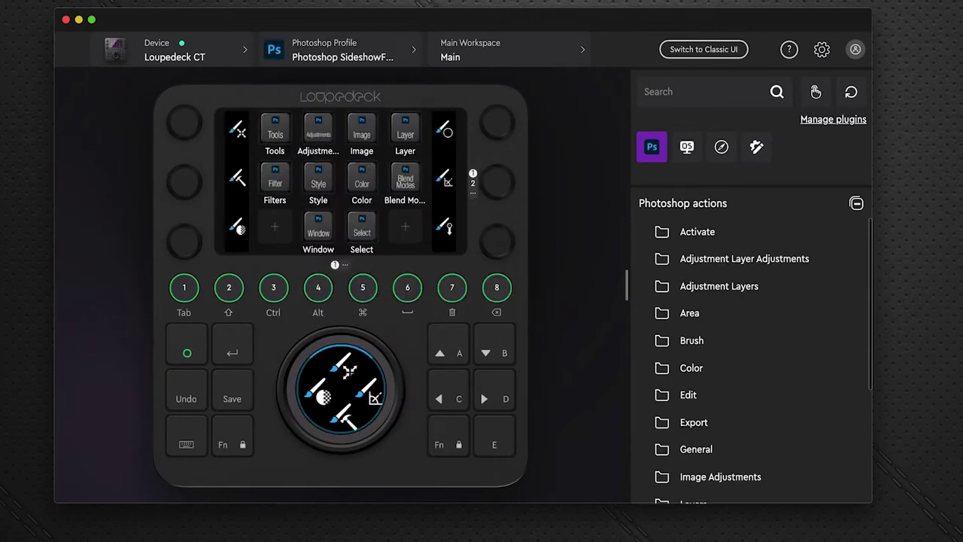
click(323, 51)
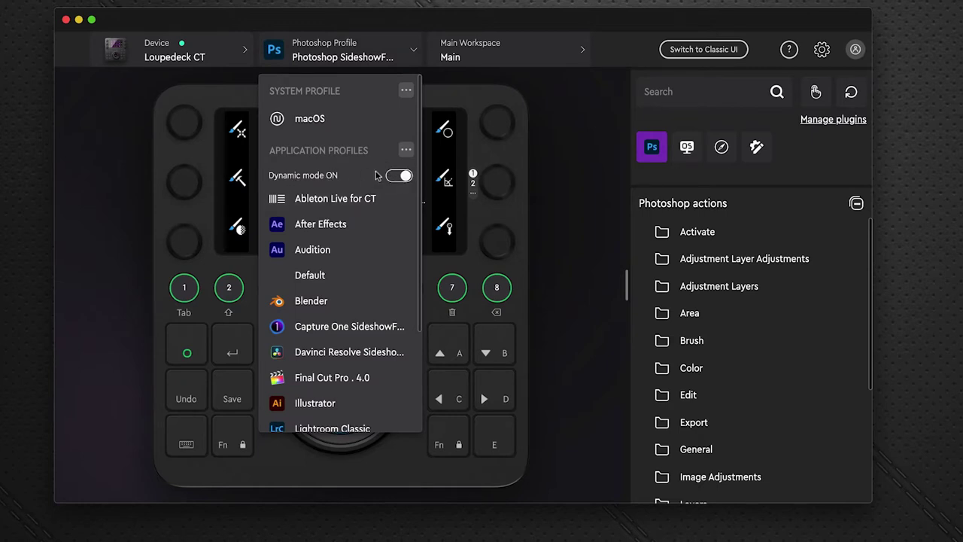
click(565, 134)
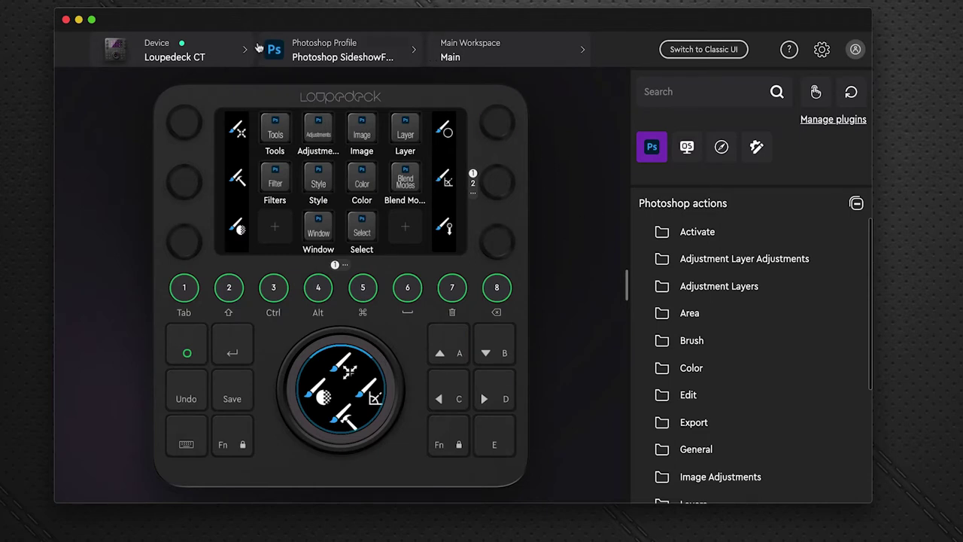
Open the Tools workspace and look through its touch pages and page options.
click(509, 50)
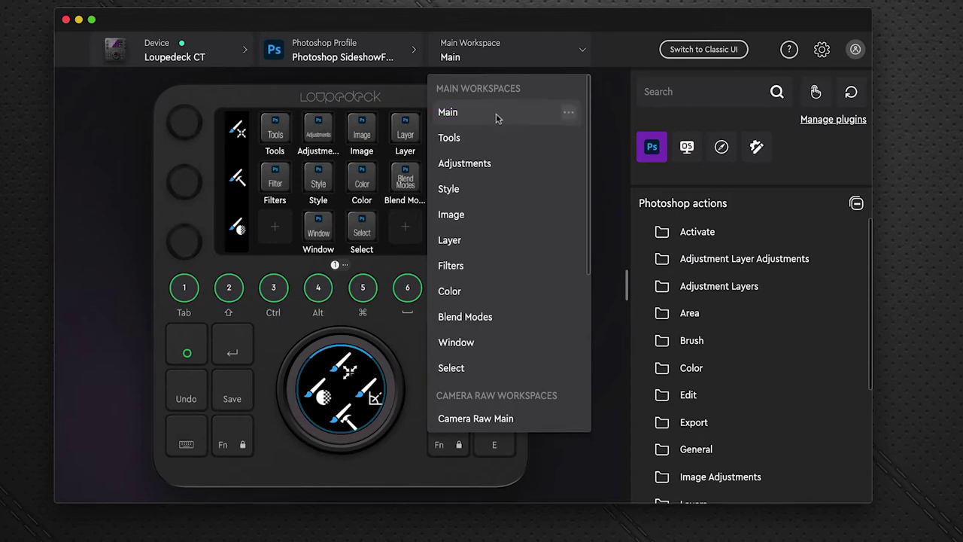
click(492, 139)
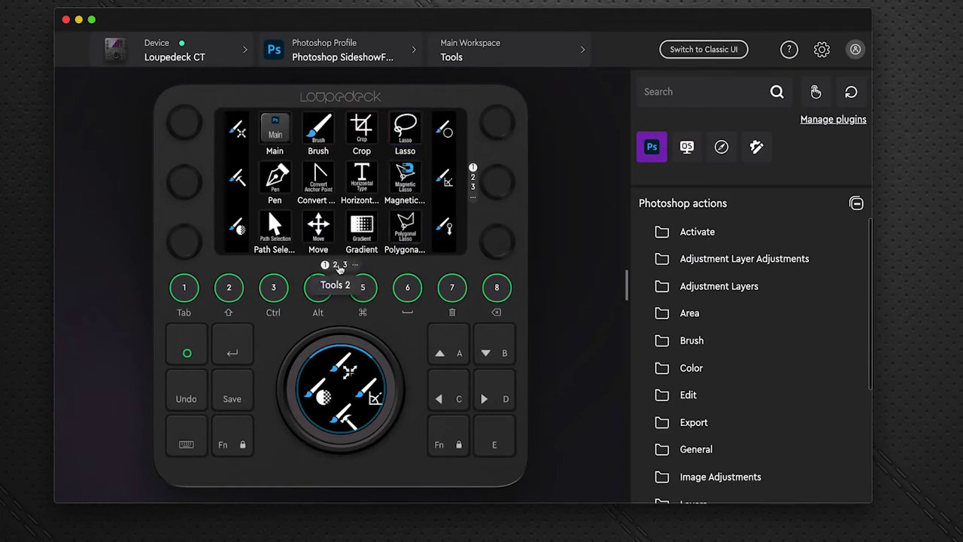
click(336, 265)
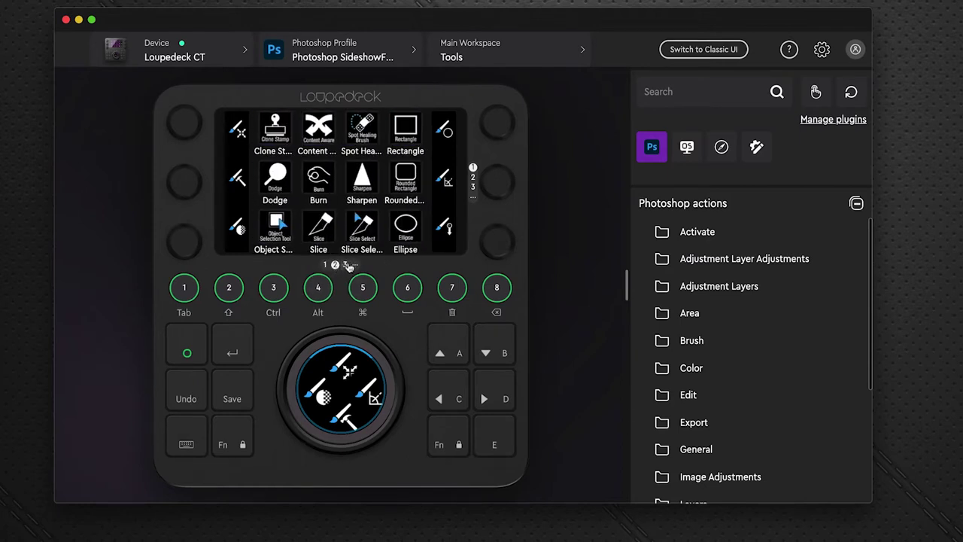
click(345, 265)
click(326, 265)
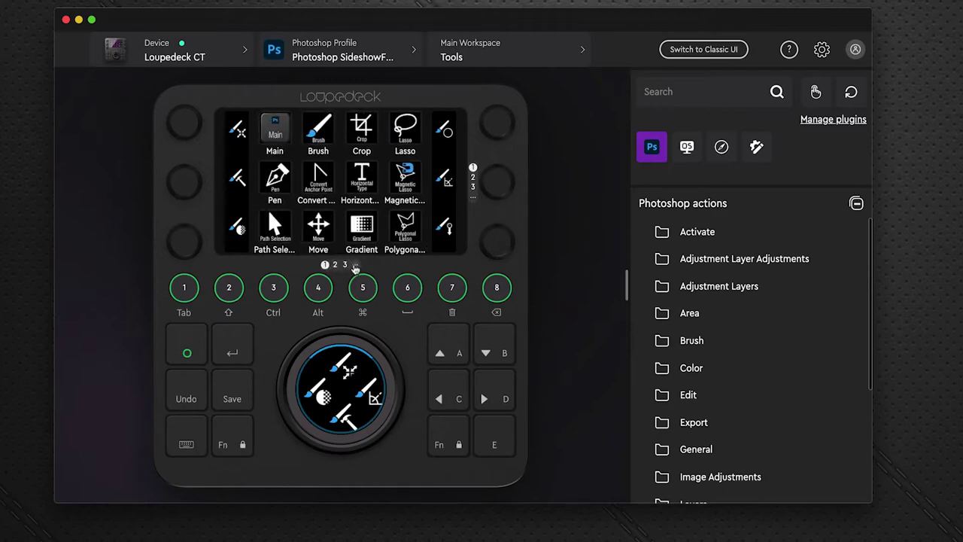
click(356, 267)
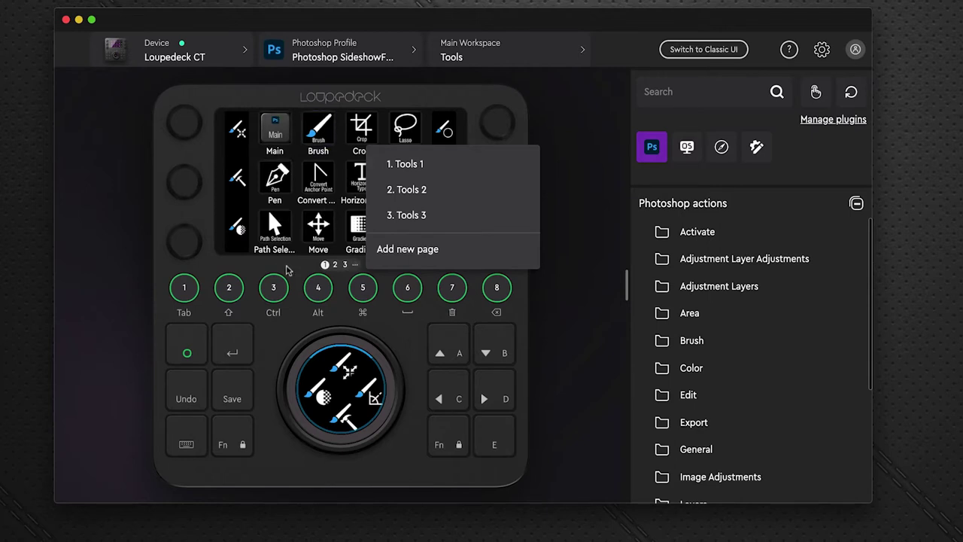
click(287, 267)
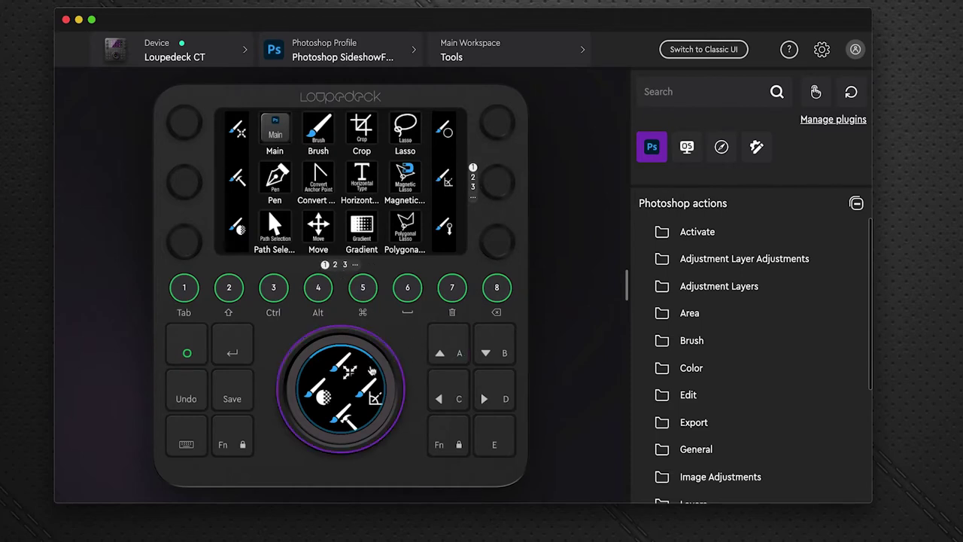
Inspect the wheel actions and adjustments on Tools Wheel 1, 2 and 3.
click(370, 369)
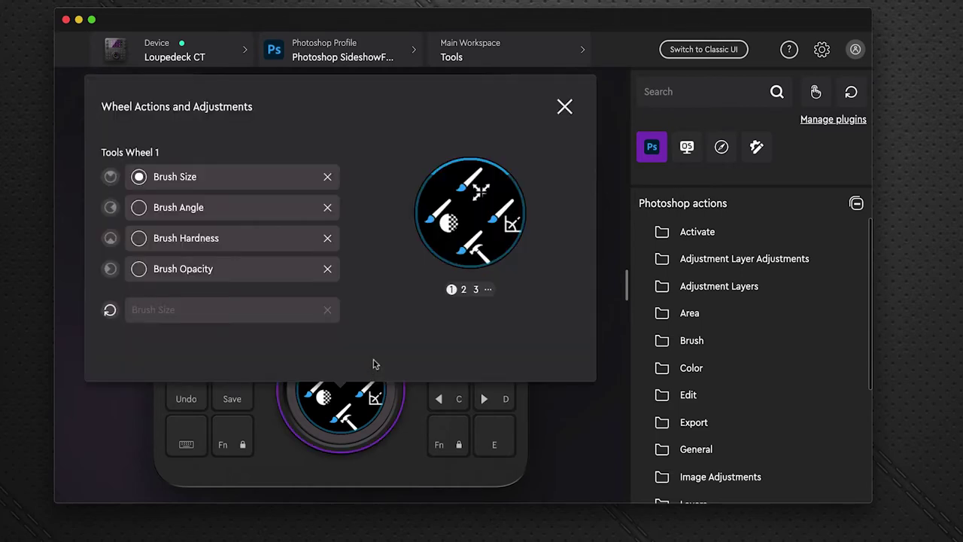
click(464, 290)
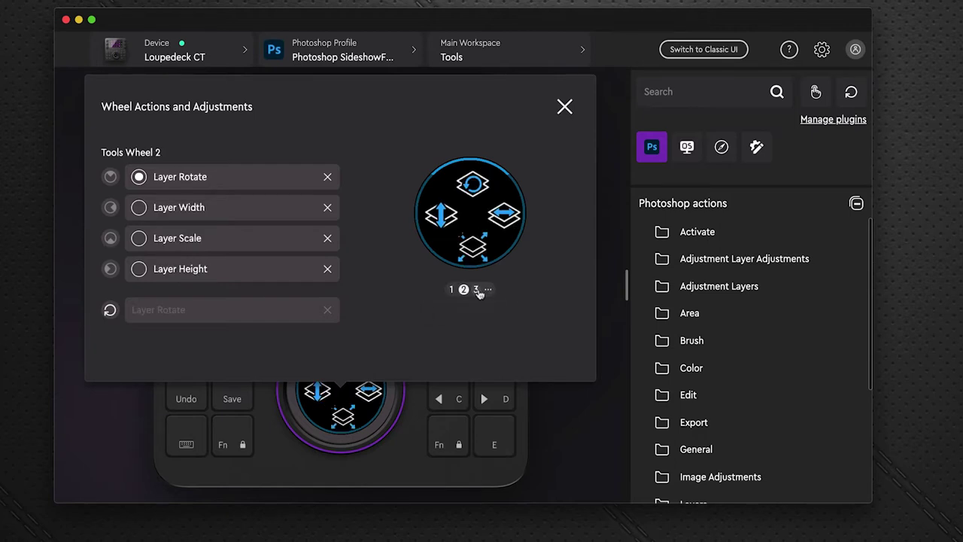
click(475, 289)
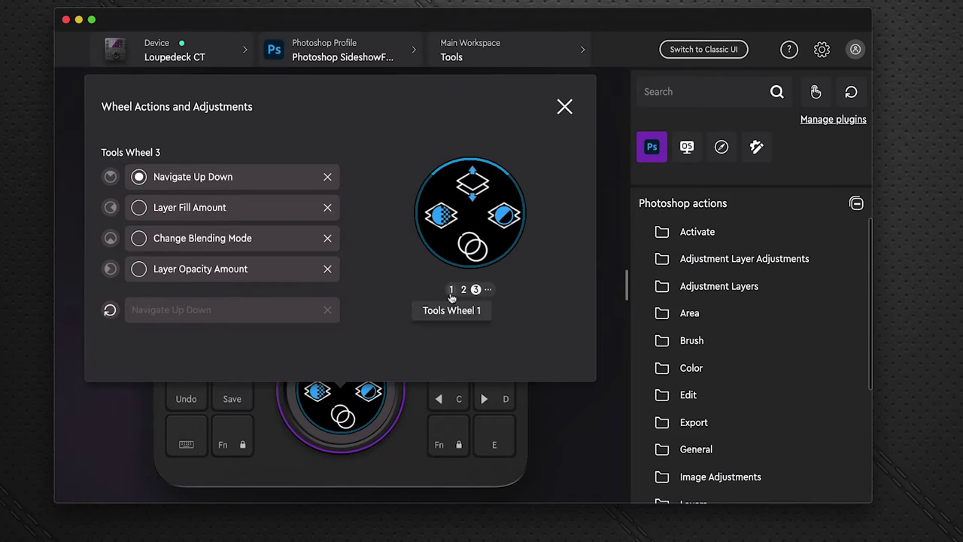
click(565, 106)
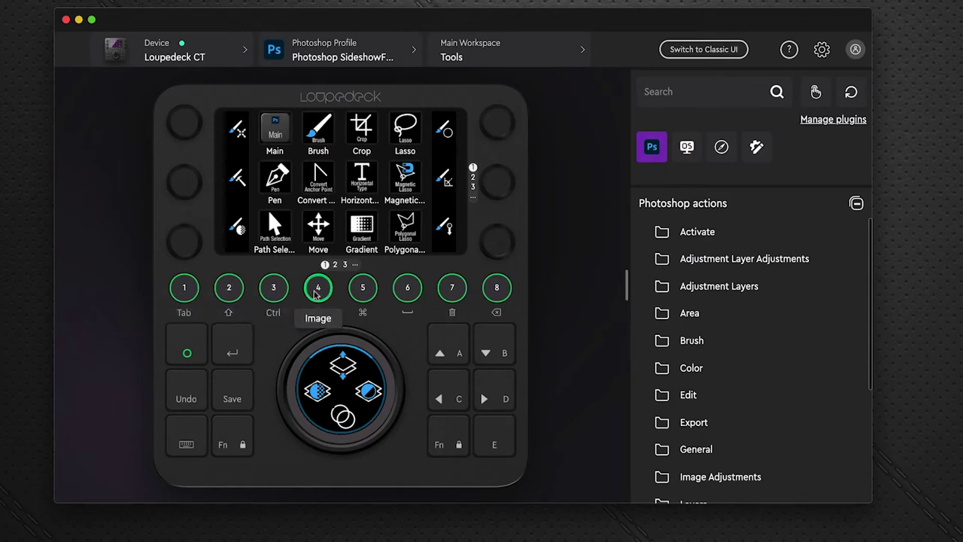
Return to the Main workspace and preview the workspaces assigned to round buttons 2, 3, 4 and 5.
click(526, 53)
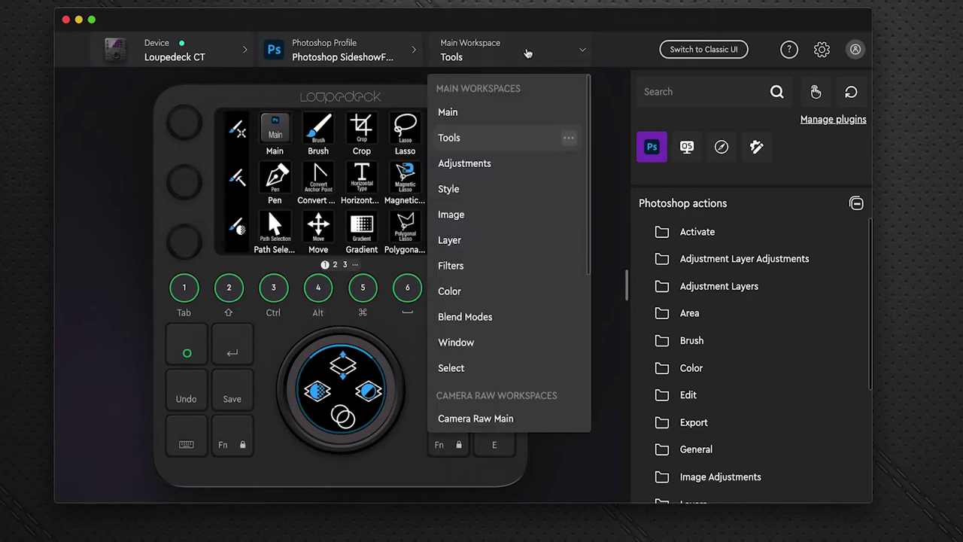
click(493, 116)
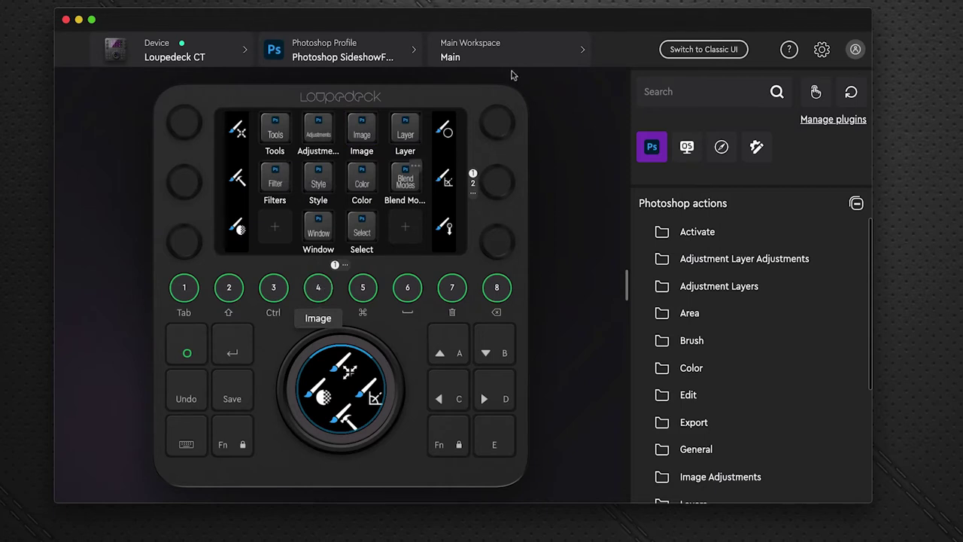
click(320, 288)
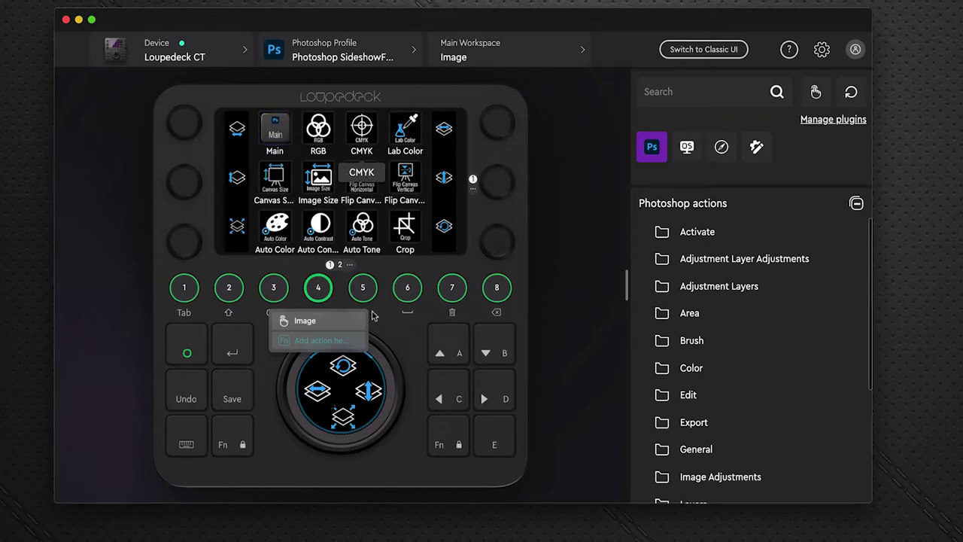
click(270, 292)
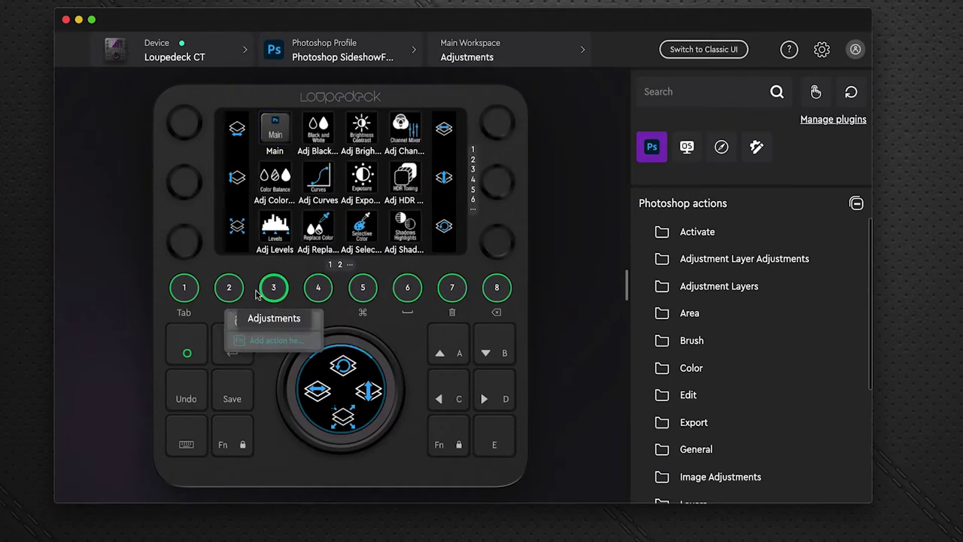
click(230, 292)
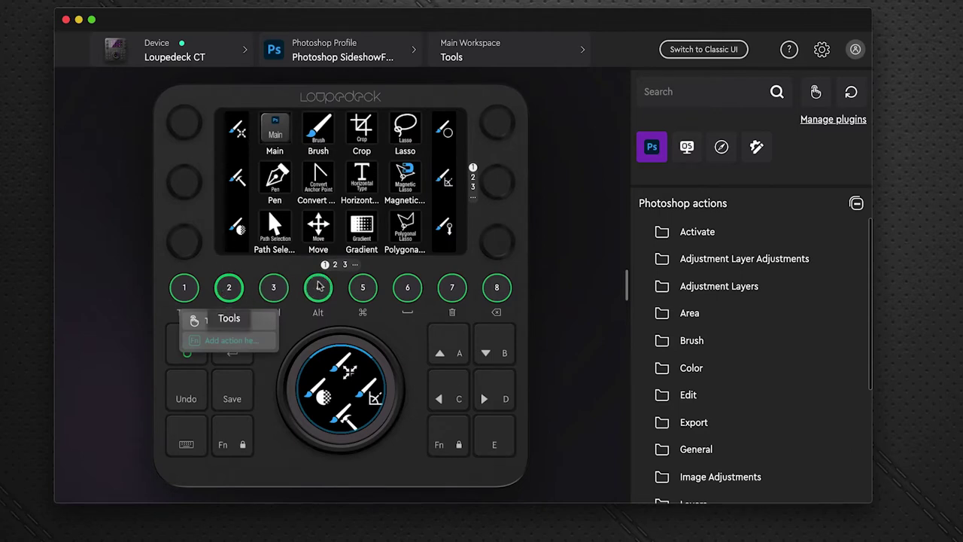
click(318, 288)
click(370, 292)
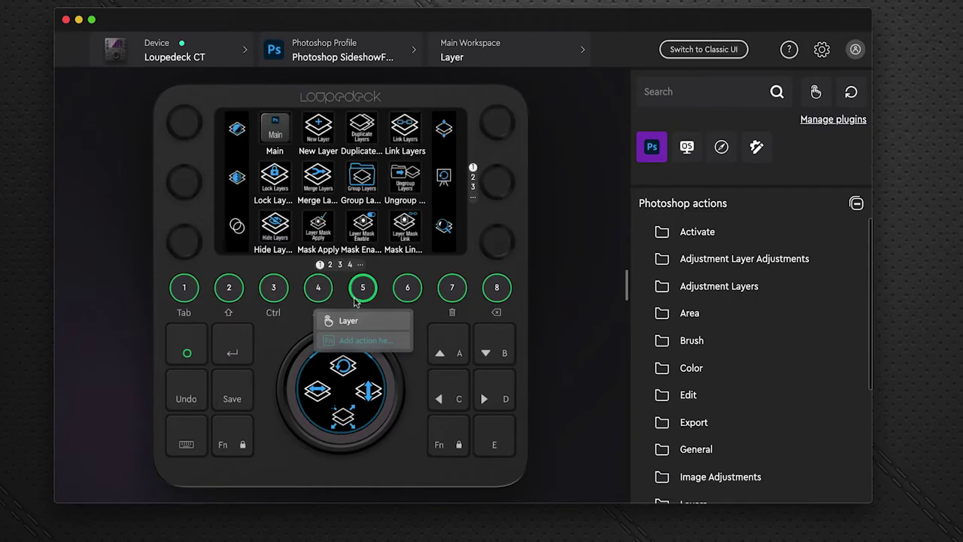
click(274, 290)
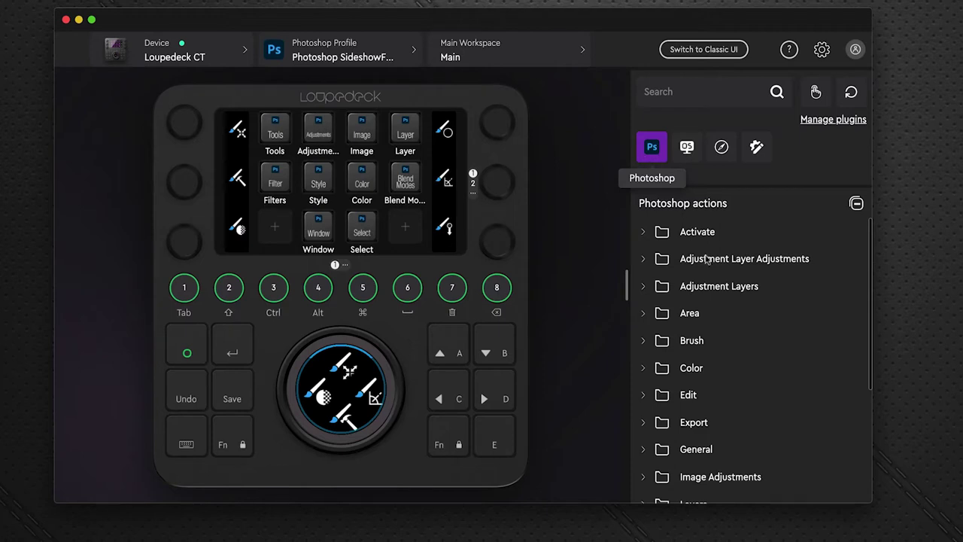
Browse the Activate and Adjustment Layer Adjustments action groups and collapse both.
click(644, 232)
click(643, 287)
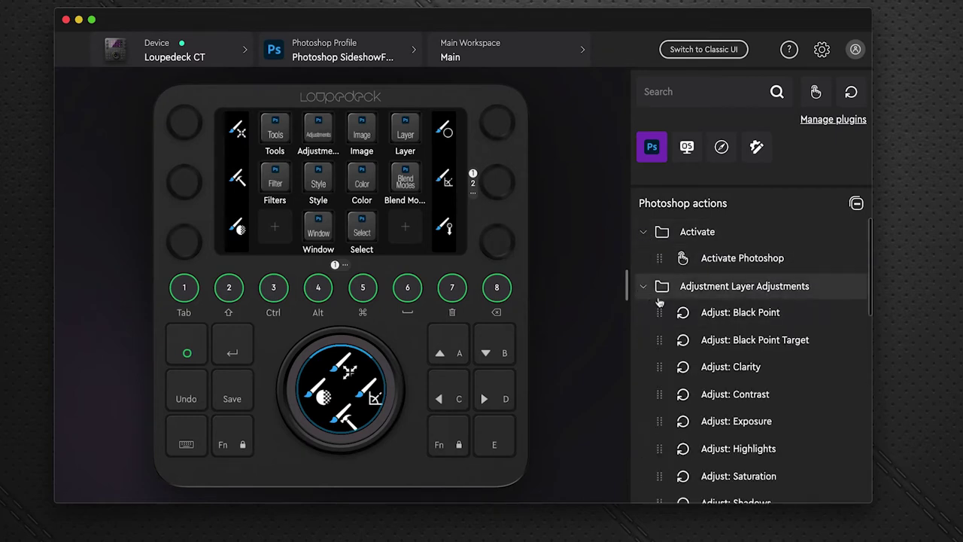
scroll(702, 305, down, 10)
scroll(700, 301, up, 10)
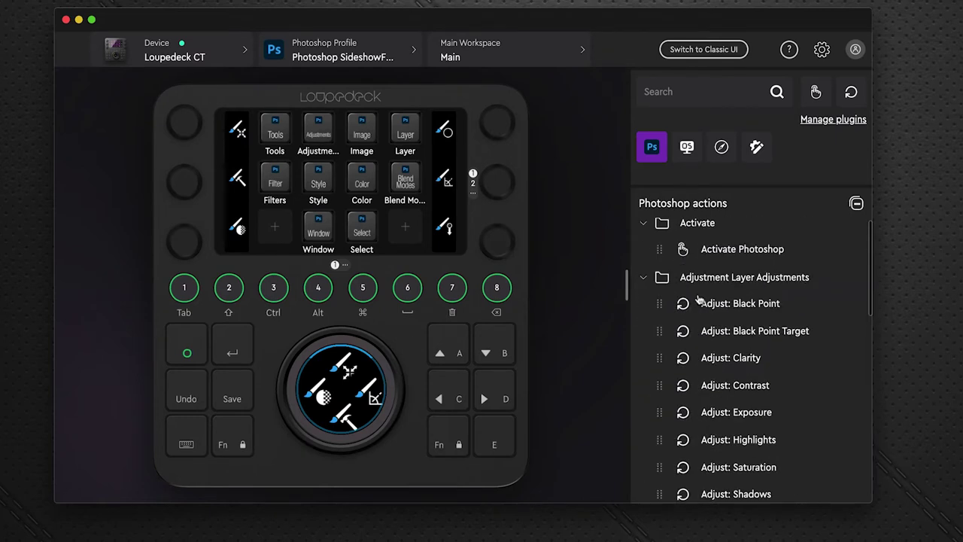
click(644, 278)
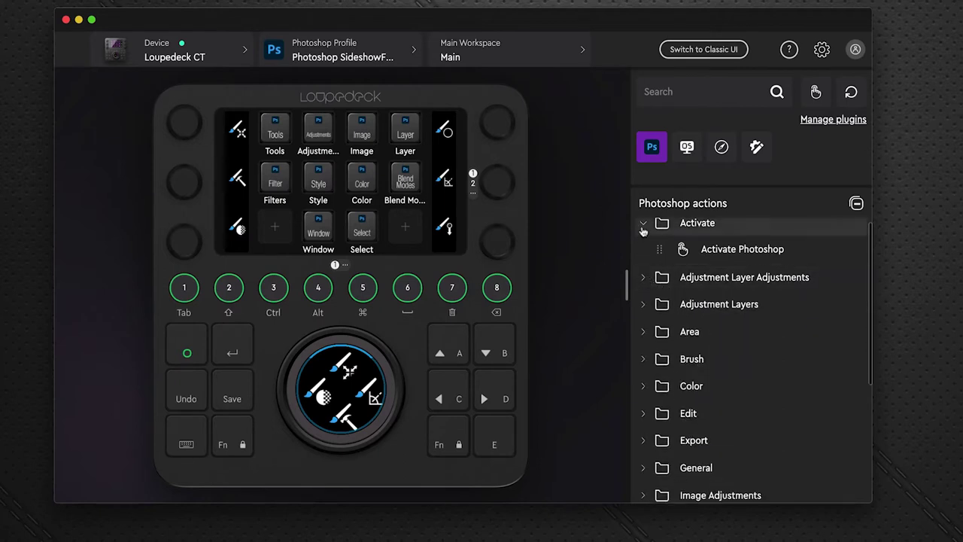
click(643, 224)
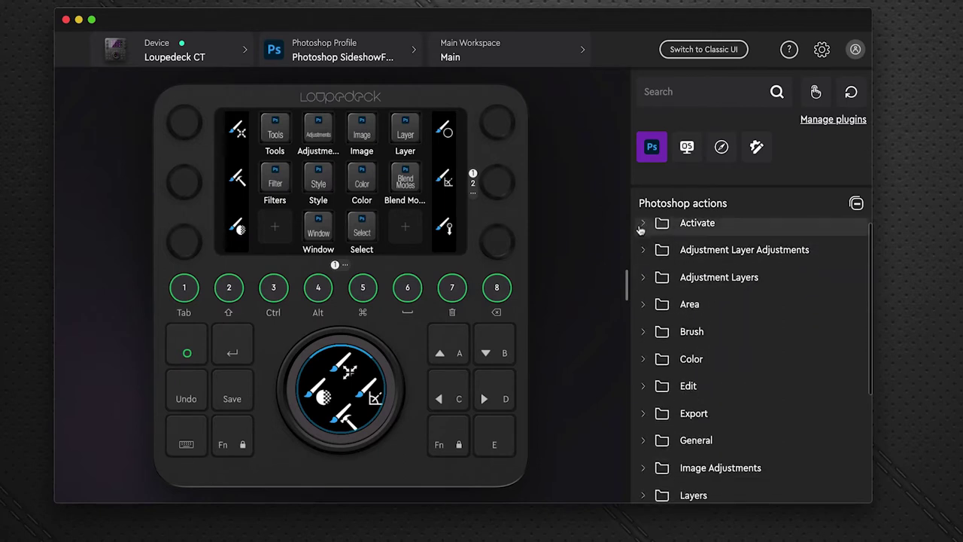
Assign the Black And White (Adj. Layer) action from Adjustment Layers to the empty touch button below Blend Modes.
click(645, 278)
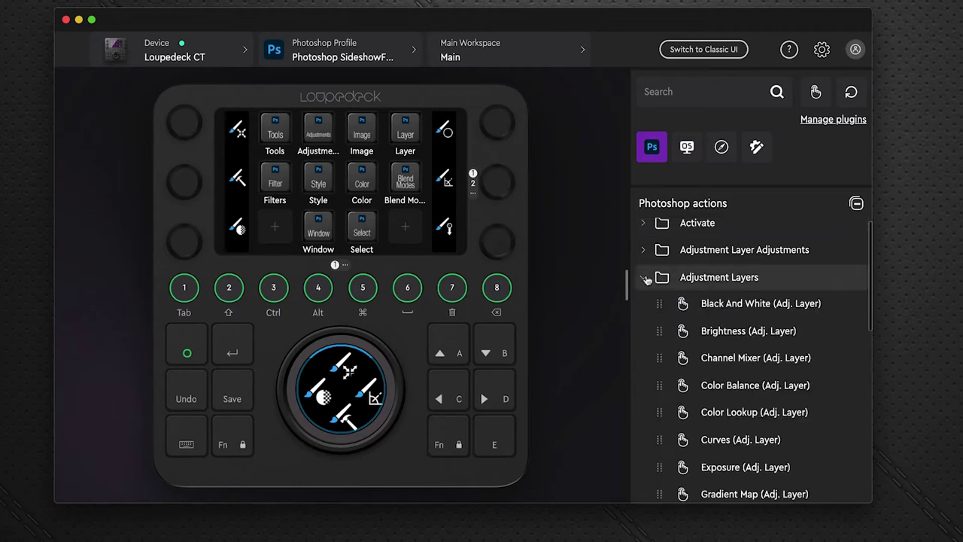
scroll(692, 312, down, 1)
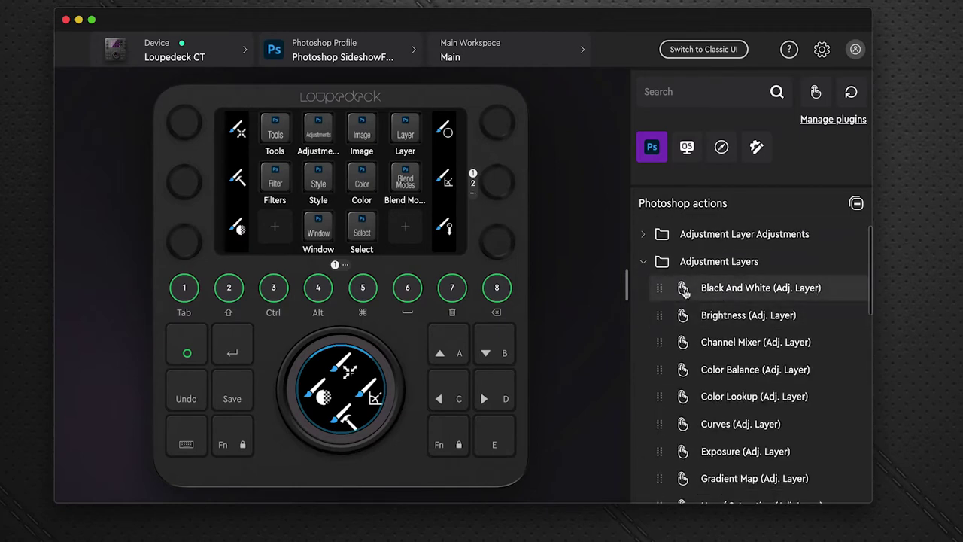
scroll(710, 286, down, 10)
scroll(707, 288, up, 8)
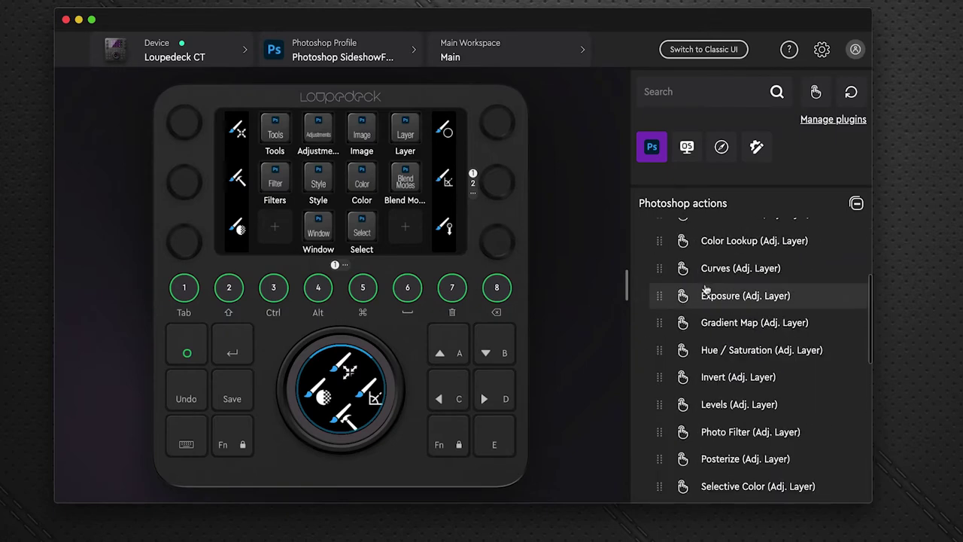
scroll(705, 286, up, 5)
drag(680, 273, 406, 226)
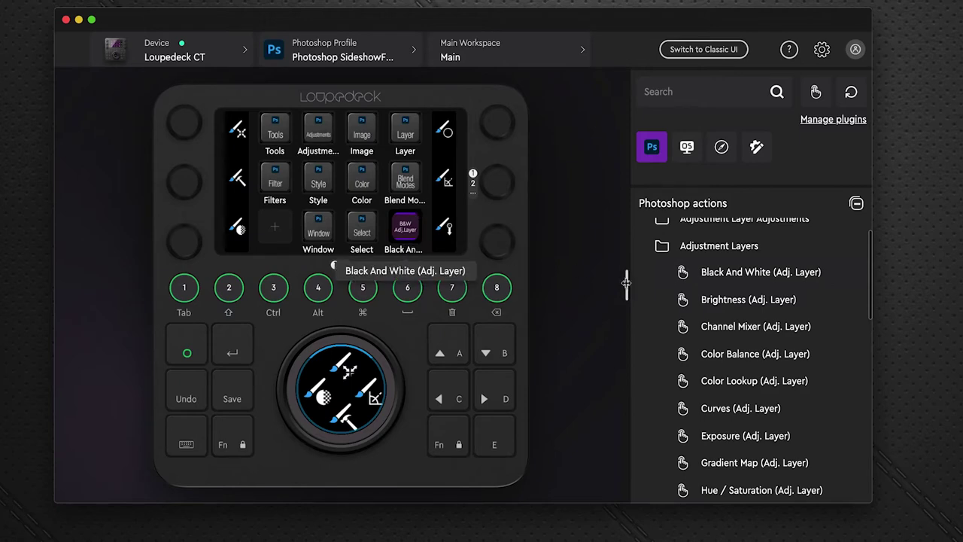
Unassign the Black And White (Adj. Layer) action from the touch button below Blend Modes.
click(414, 216)
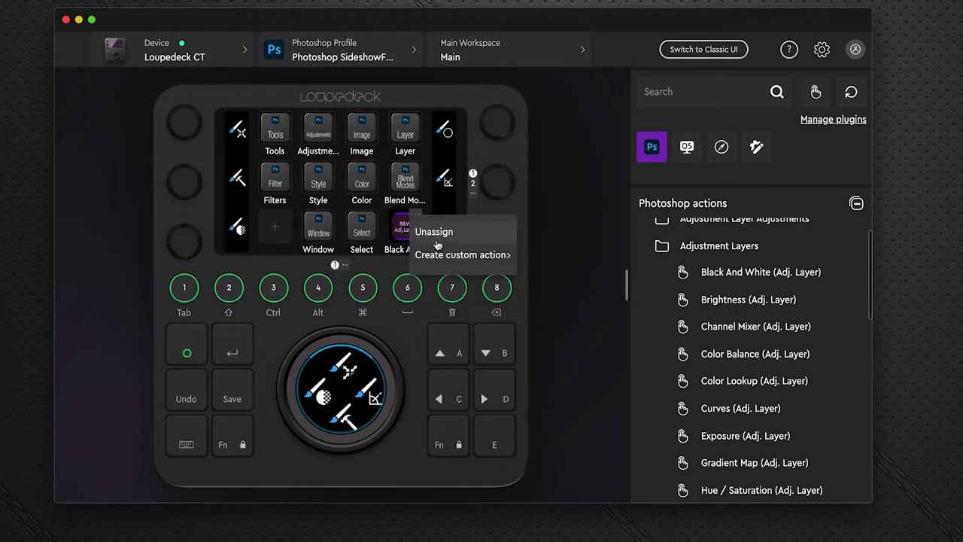
click(435, 232)
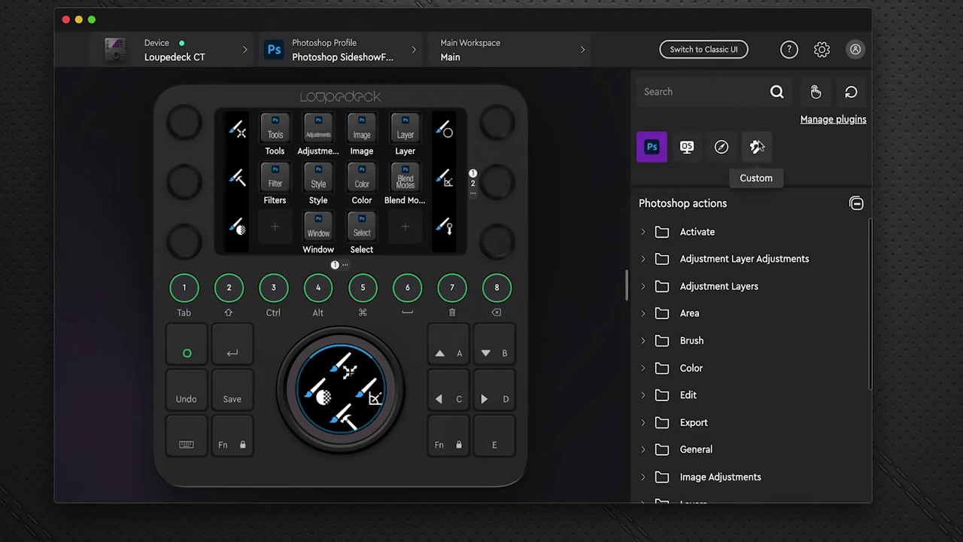
Show the custom actions and look through the list of mapped and unmapped action groups.
click(759, 146)
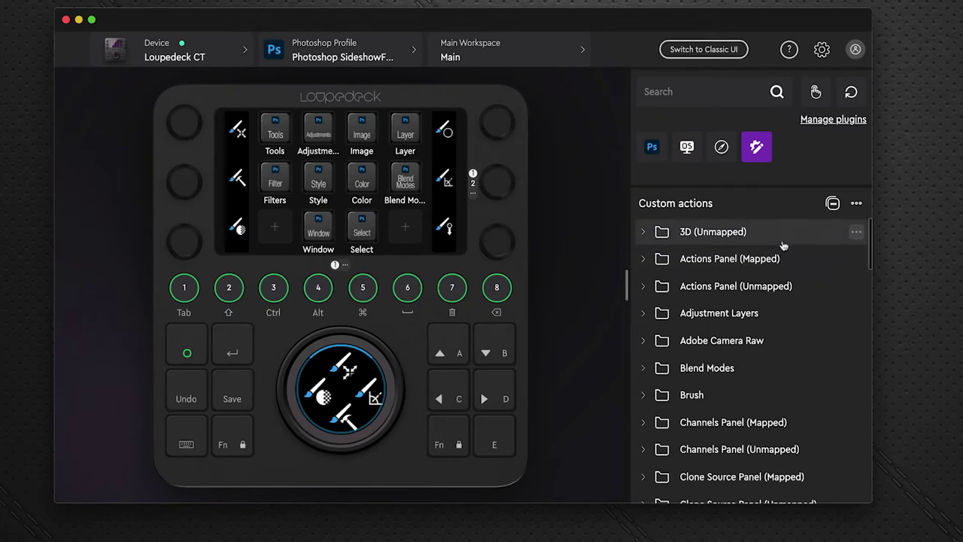
scroll(783, 246, down, 20)
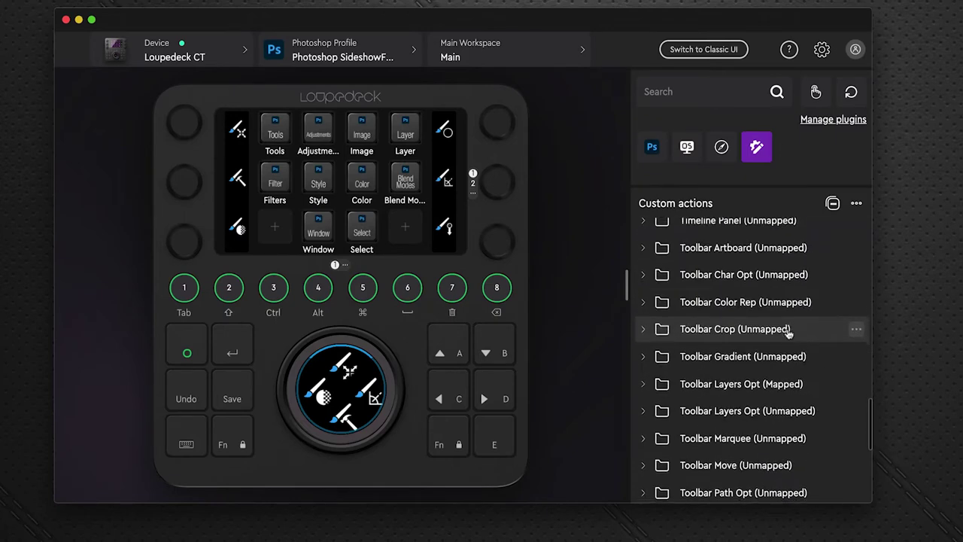
scroll(789, 351, up, 20)
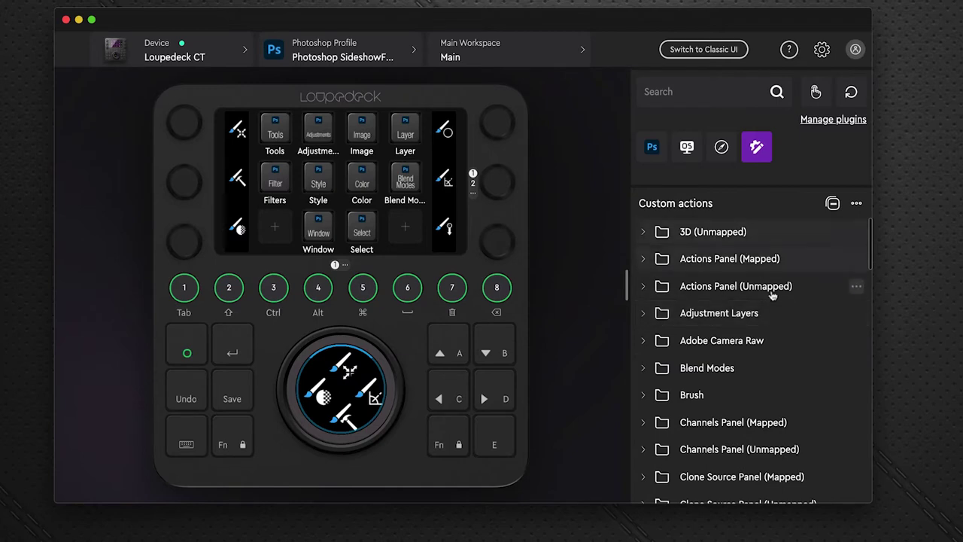
scroll(775, 321, down, 6)
scroll(774, 321, down, 15)
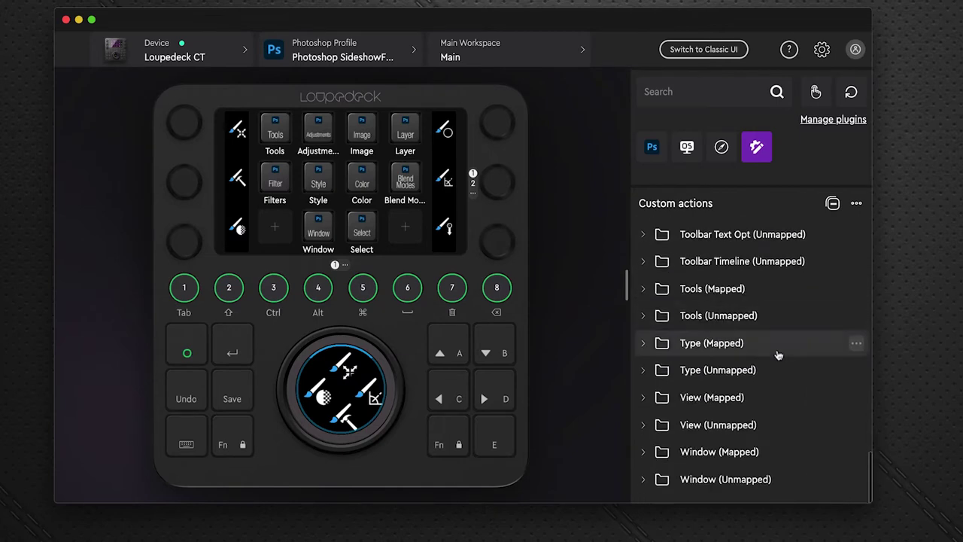
scroll(776, 353, up, 20)
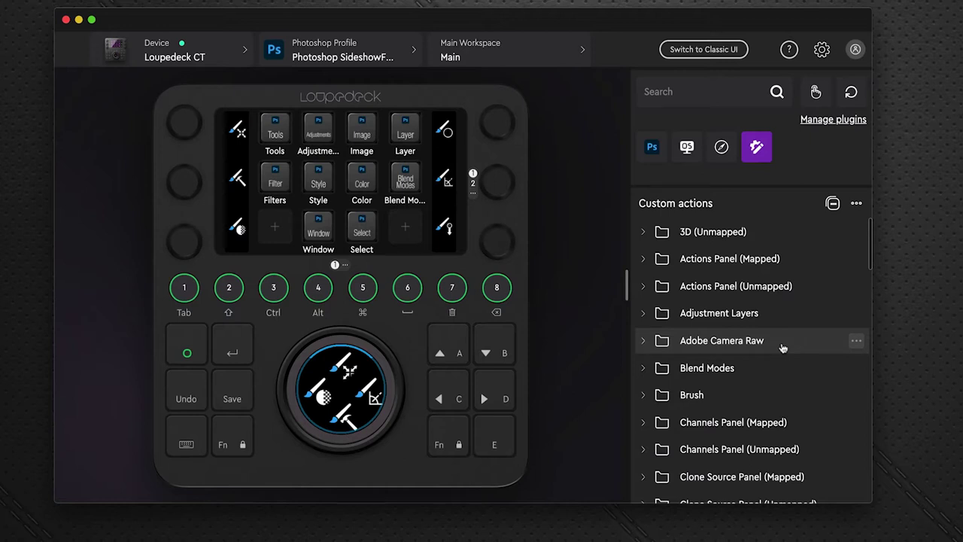
scroll(832, 308, down, 5)
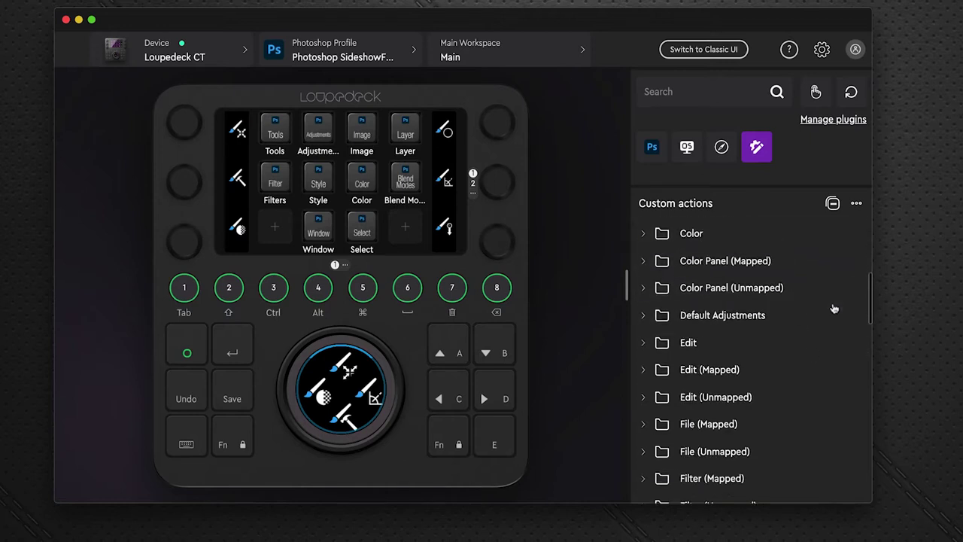
scroll(826, 301, down, 5)
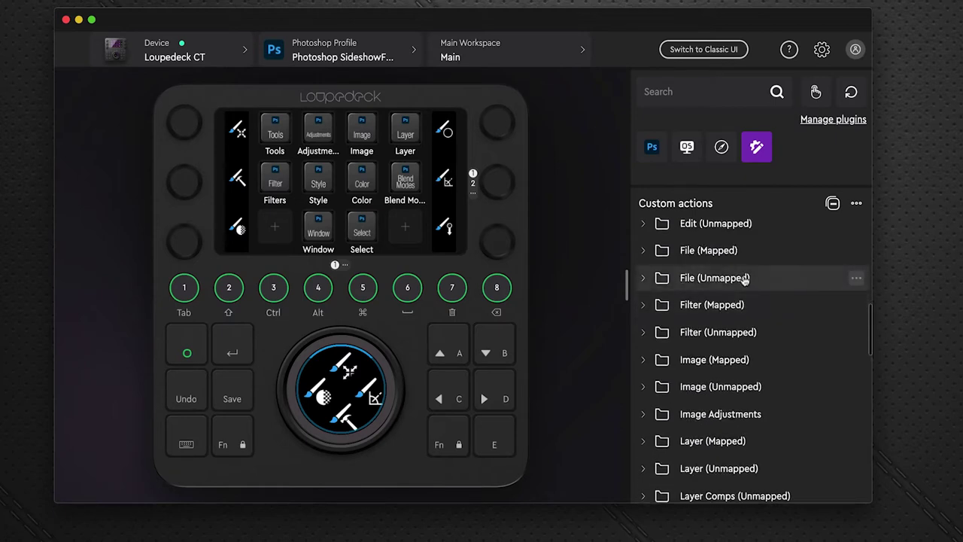
Expand the File (Mapped) group and look through its actions.
click(645, 253)
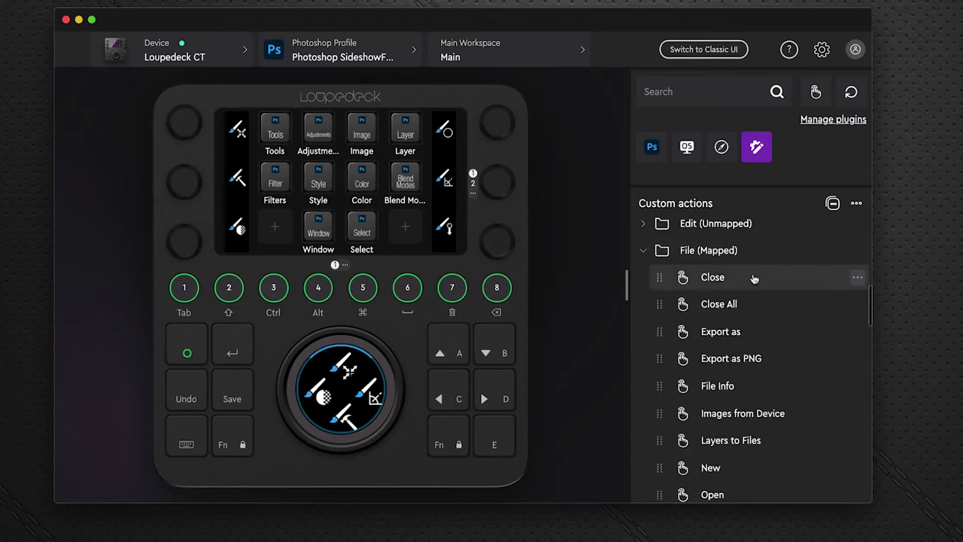
scroll(752, 277, down, 5)
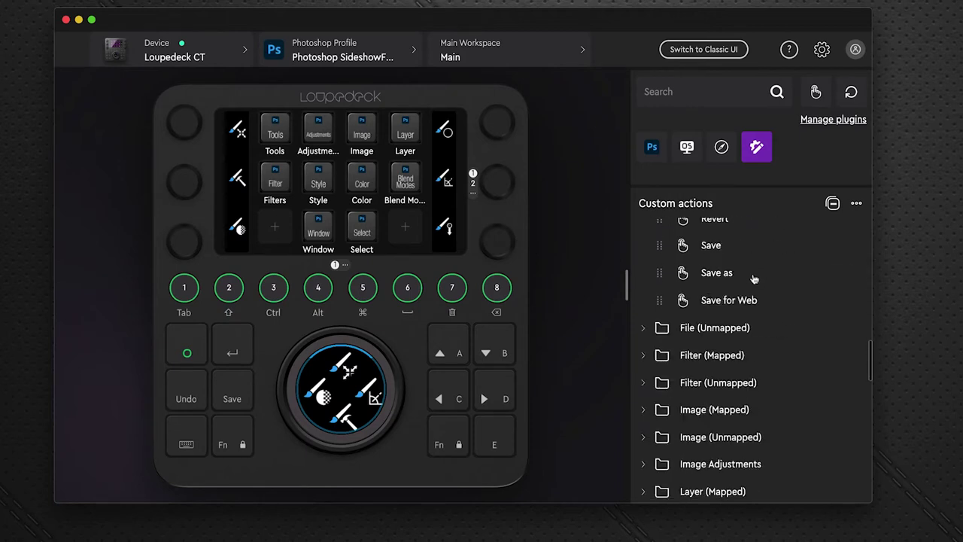
scroll(752, 282, up, 6)
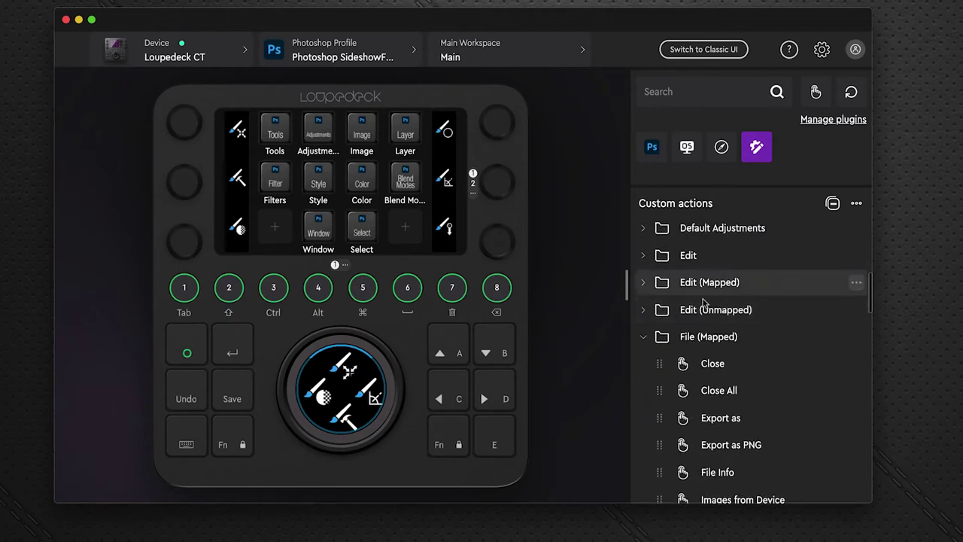
click(644, 336)
scroll(790, 340, down, 1)
click(644, 318)
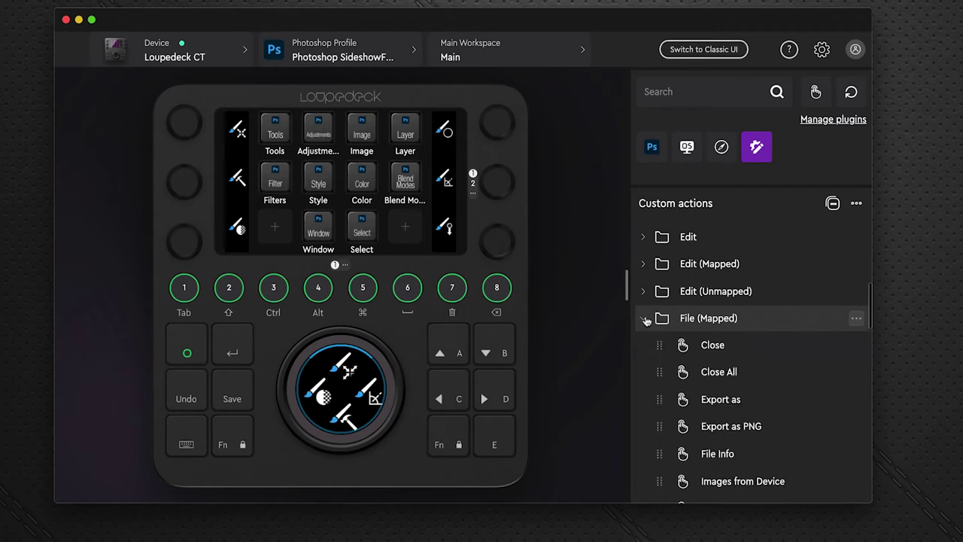
scroll(828, 308, down, 4)
scroll(830, 305, up, 3)
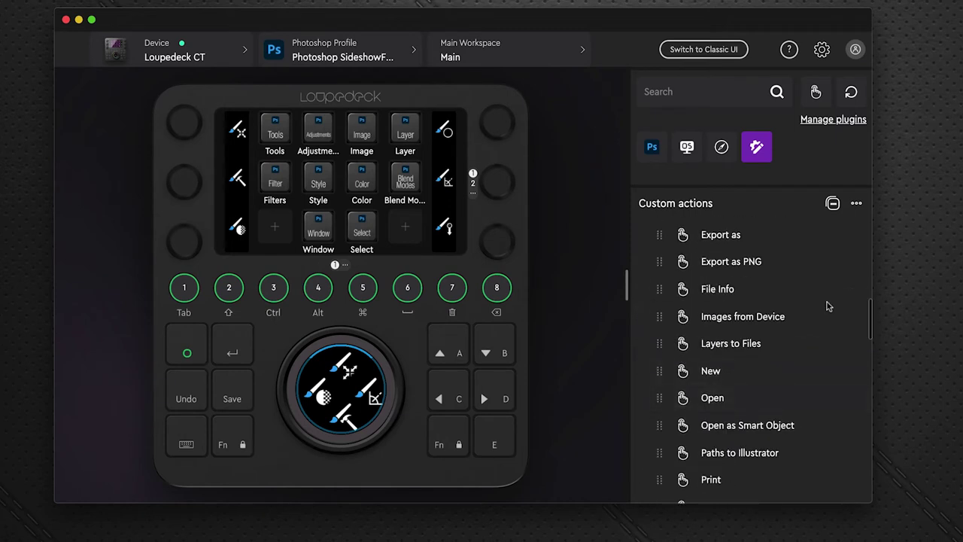
Open the macro of the Close action in File (Mapped) to examine its shortcut, and cancel without saving.
double_click(720, 283)
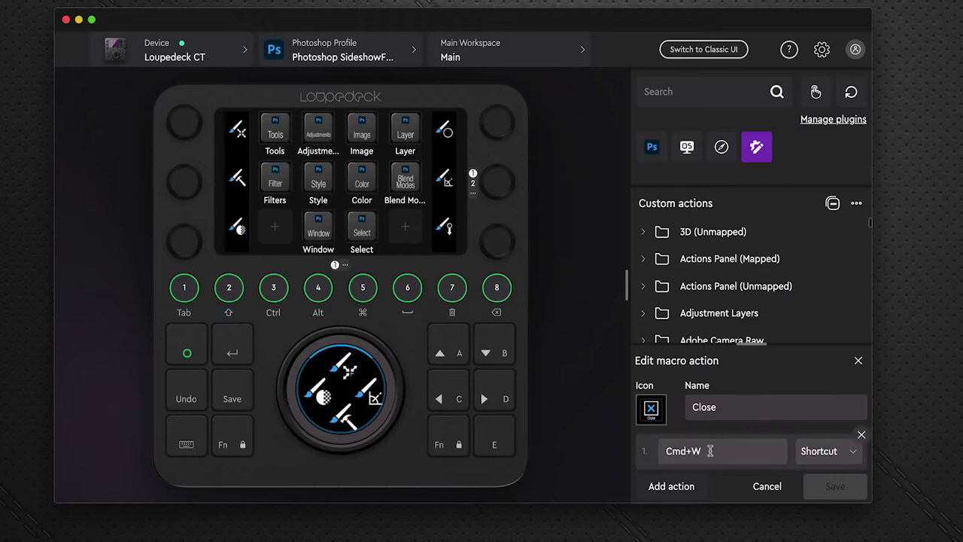
click(761, 487)
scroll(735, 321, down, 10)
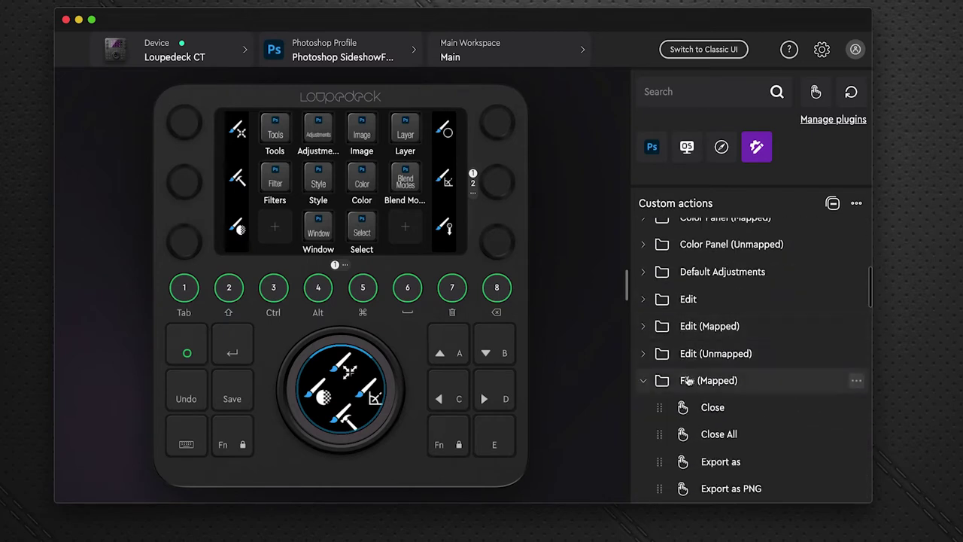
Collapse File (Mapped), expand File (Unmapped), examine the Artboards to Files macro, and close its editor.
click(643, 381)
click(643, 408)
scroll(745, 384, down, 3)
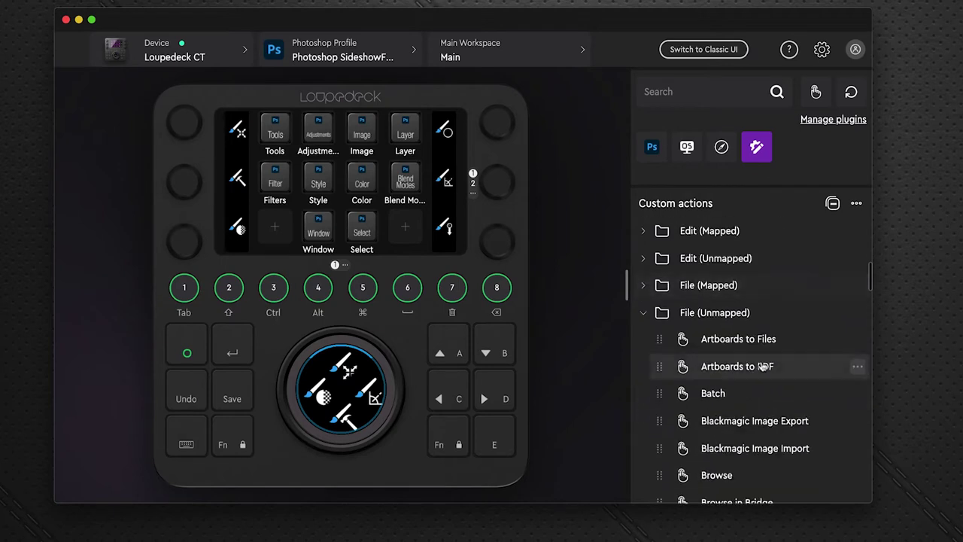
click(743, 338)
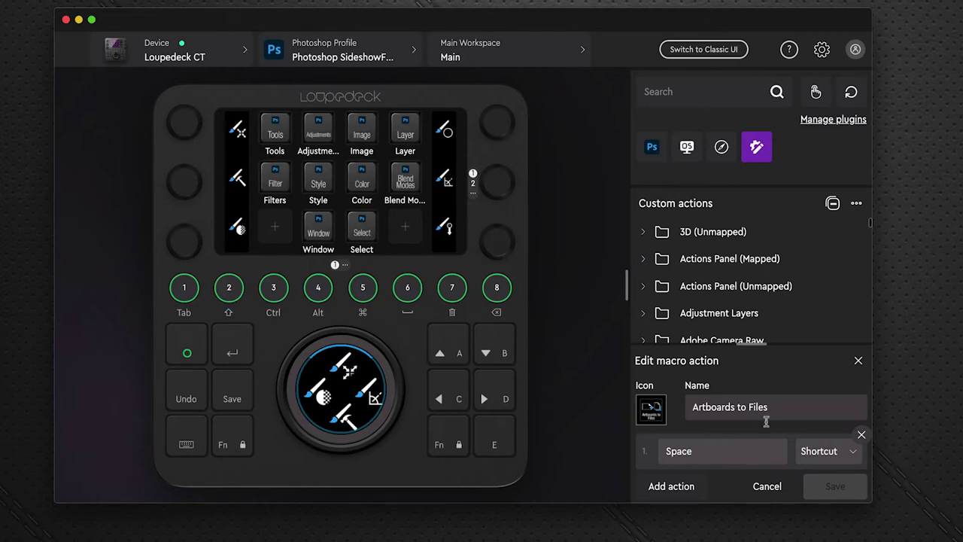
click(859, 362)
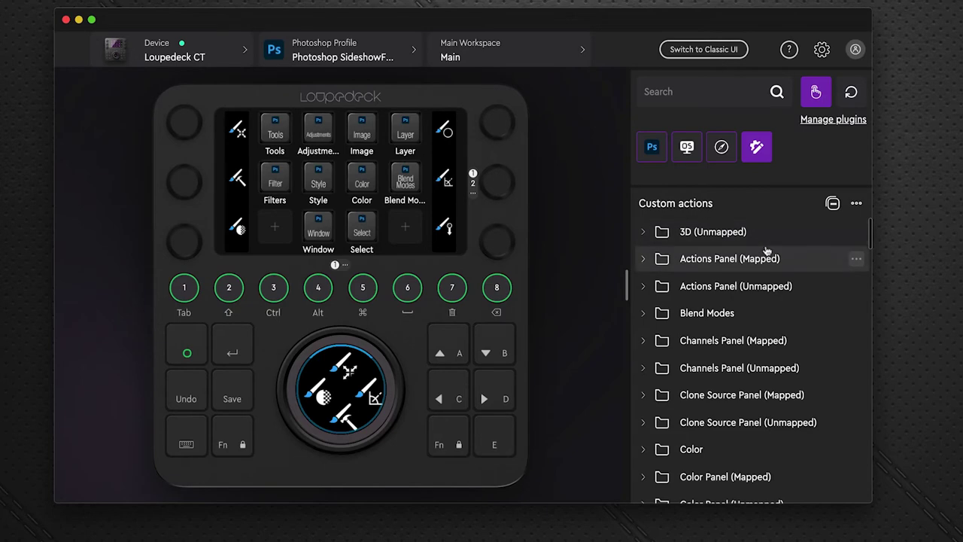
Look through the custom actions filtered to press actions and turn that filter off.
scroll(760, 329, down, 5)
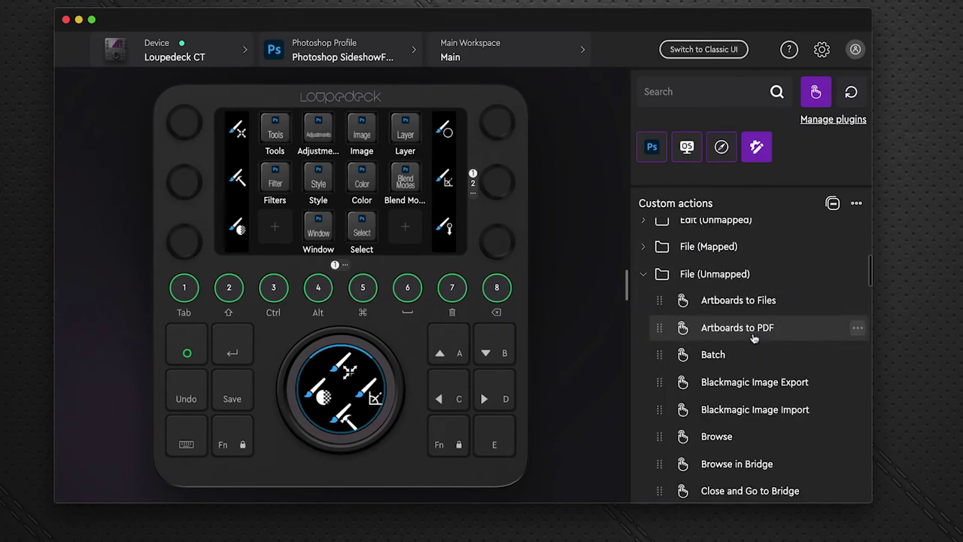
scroll(757, 332, up, 5)
click(817, 91)
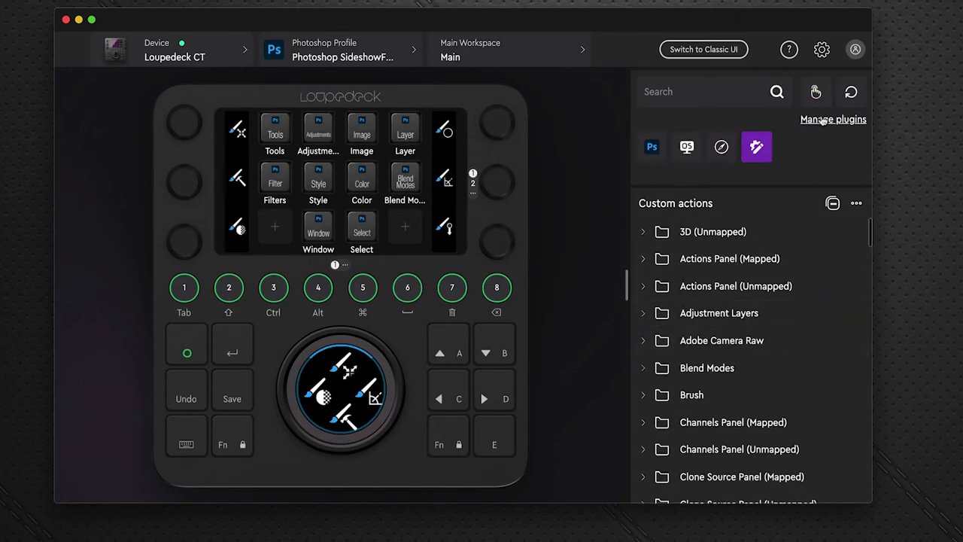
Filter the custom actions to rotation adjustments, inspect the Brush and Edit groups, and clear the filter.
click(845, 93)
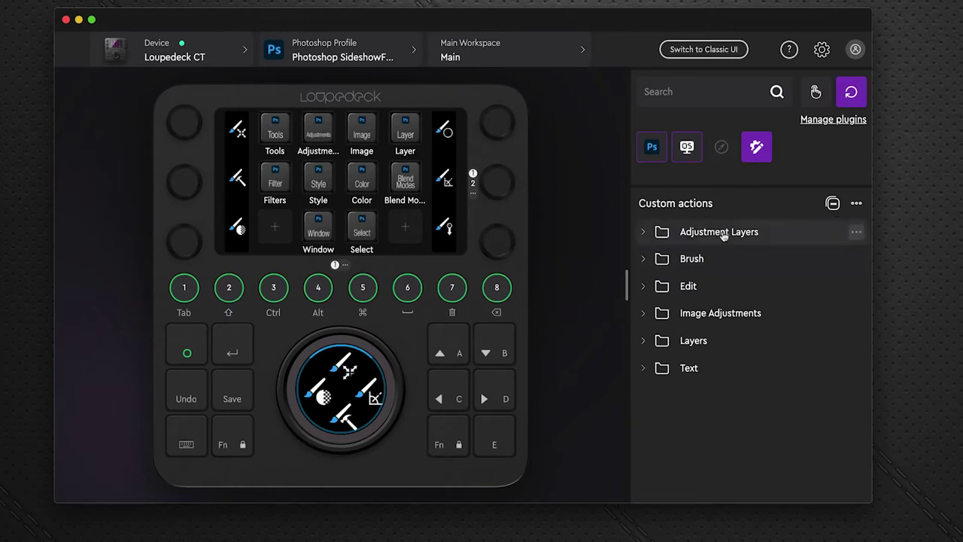
click(646, 259)
click(646, 259)
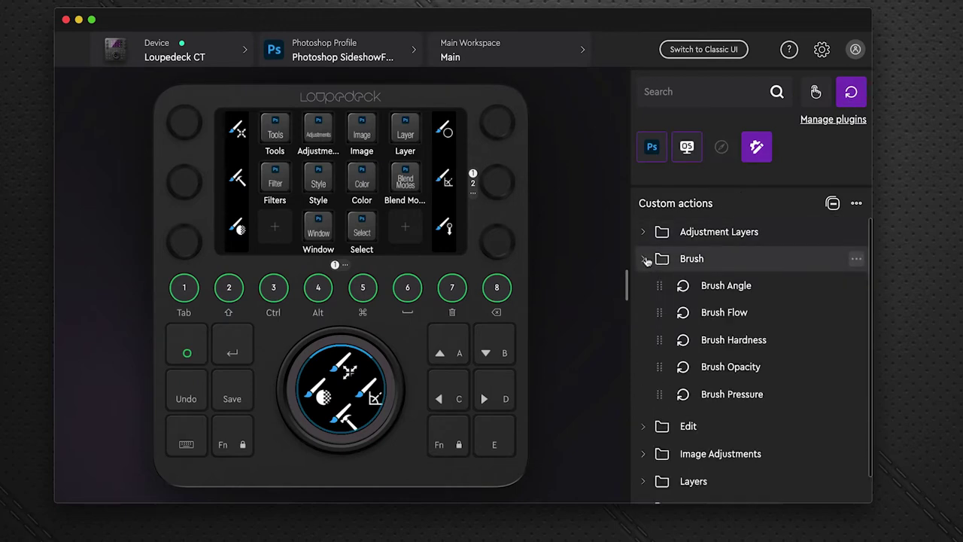
click(644, 287)
click(643, 286)
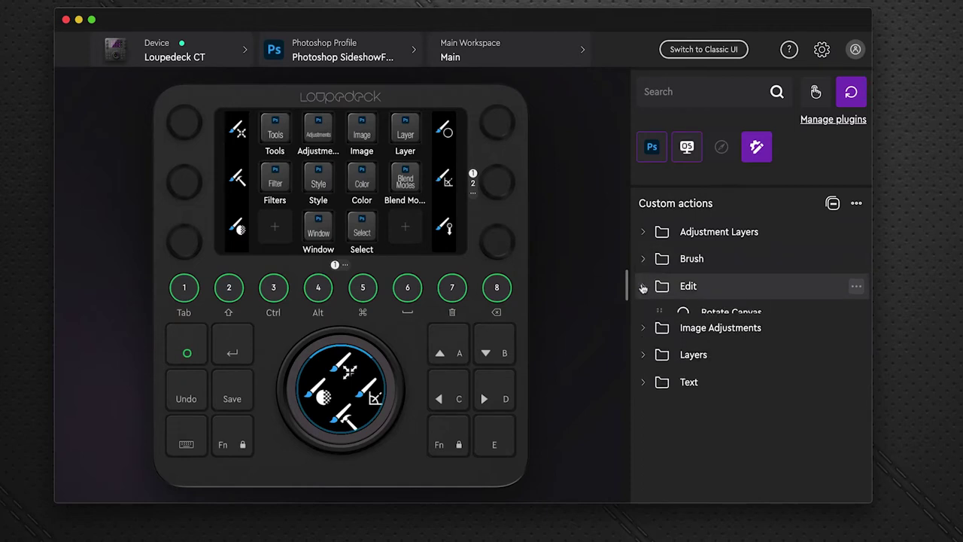
click(851, 91)
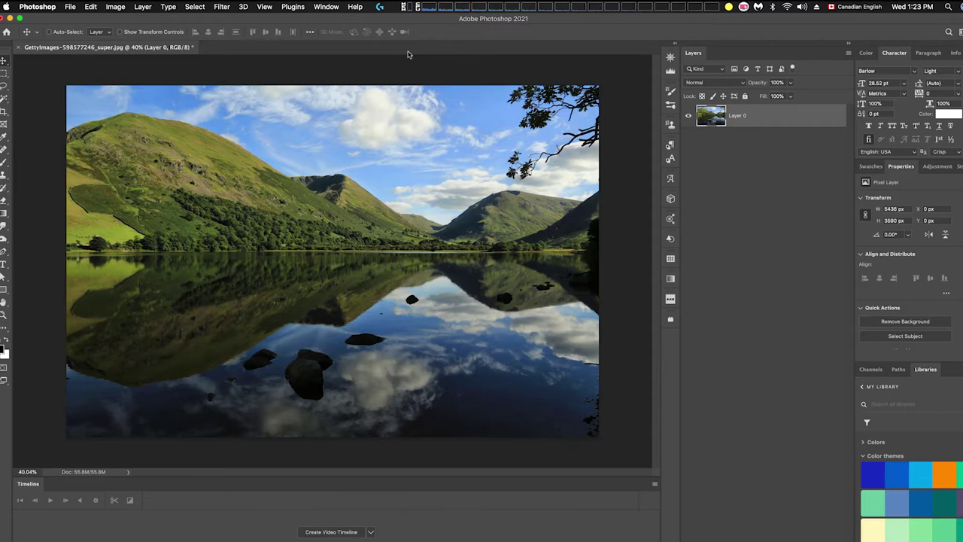
In Photoshop, open the Loupedeck plugin's info panel to check the connection, and close it.
click(286, 7)
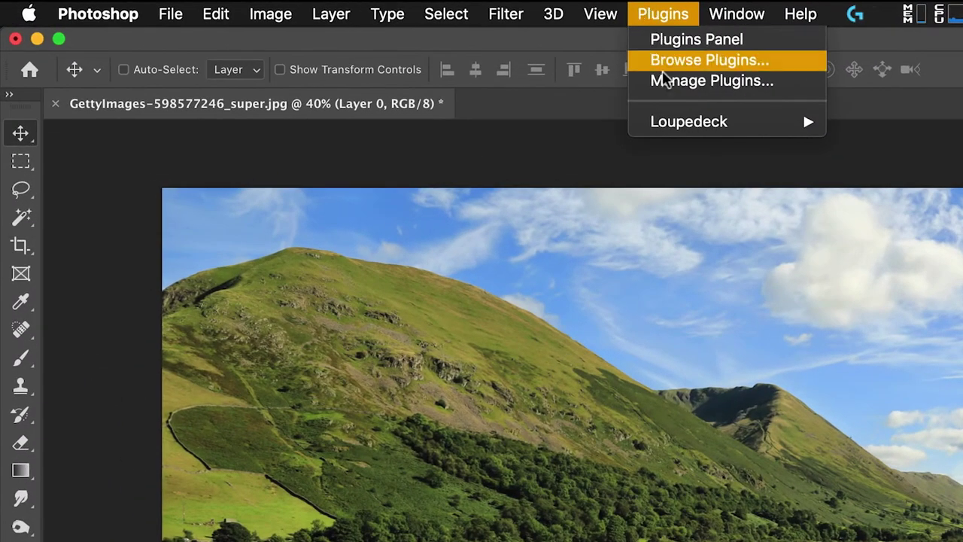
mouse_move(667, 128)
click(869, 128)
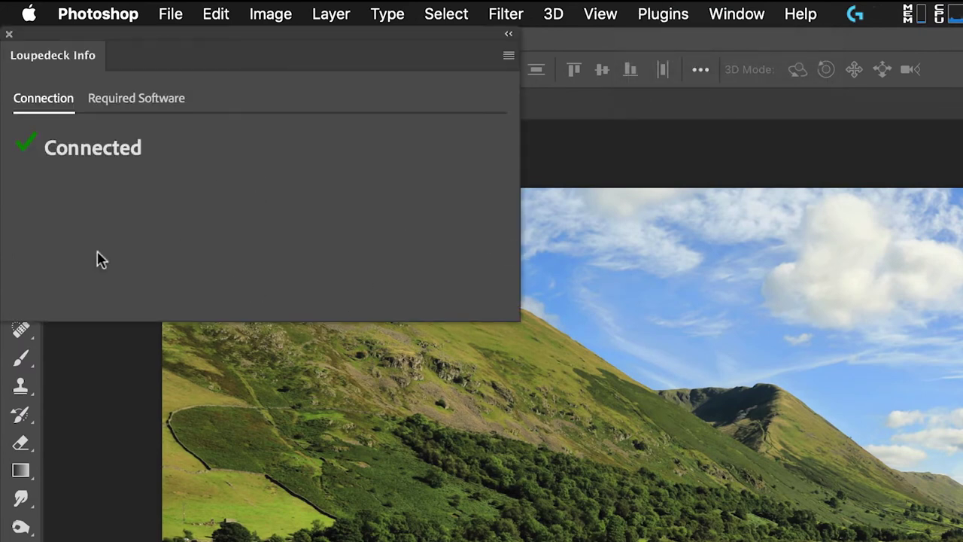
click(6, 35)
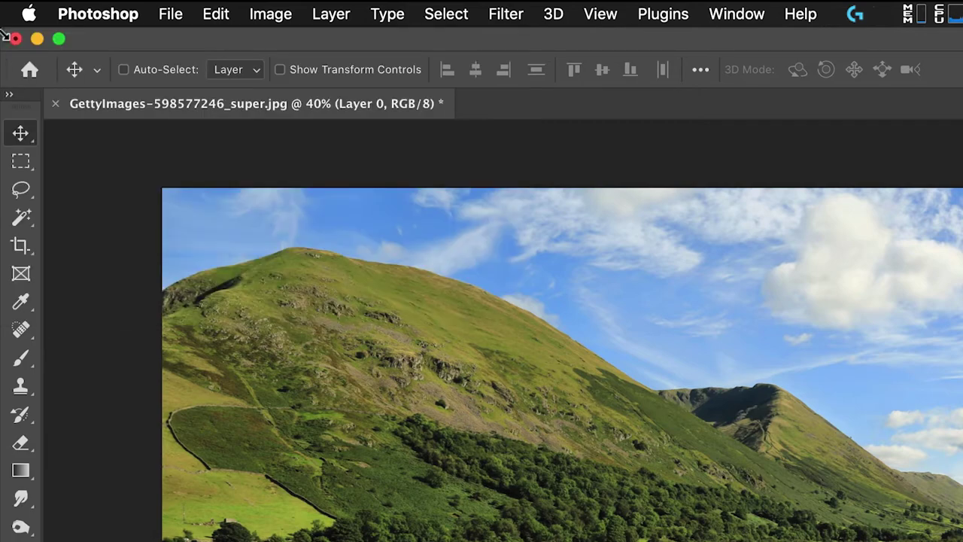
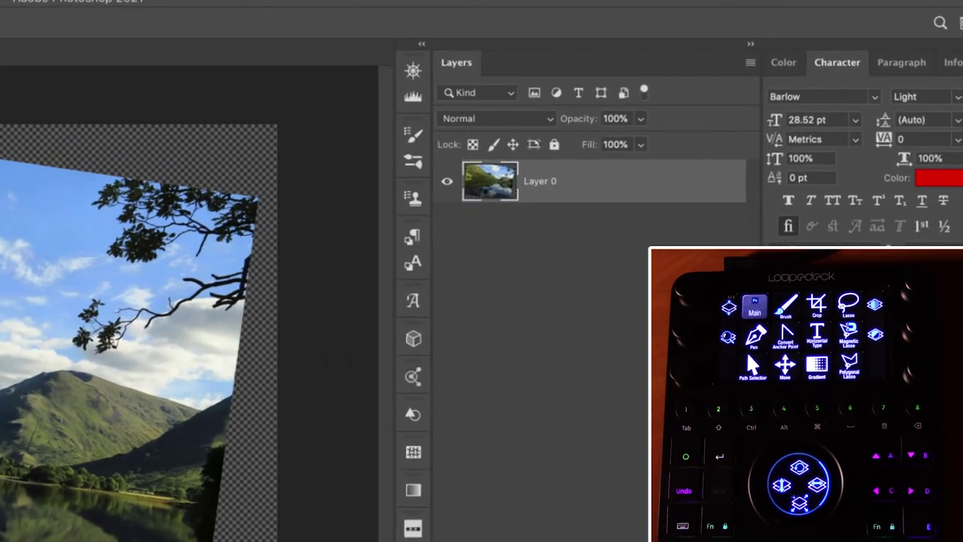
Add three new empty layers above Layer 0.
key(ctrl+shift+alt+n)
key(ctrl+shift+alt+n)
key(ctrl+shift+alt+n)
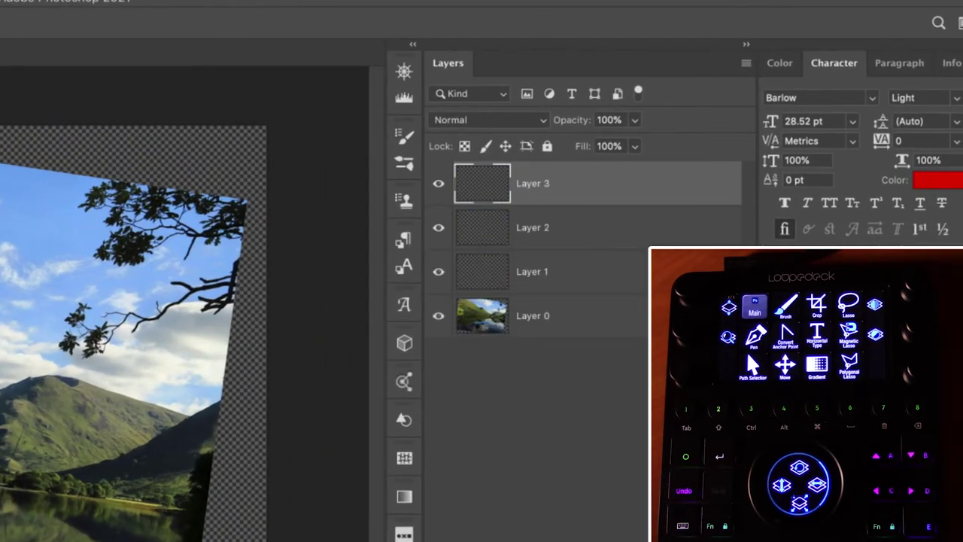
Cycle the layer selection up and down the stack, ending with Layer 0 selected.
key(alt+bracketleft)
key(alt+bracketright)
key(alt+bracketright)
key(alt+bracketright)
key(alt+bracketright)
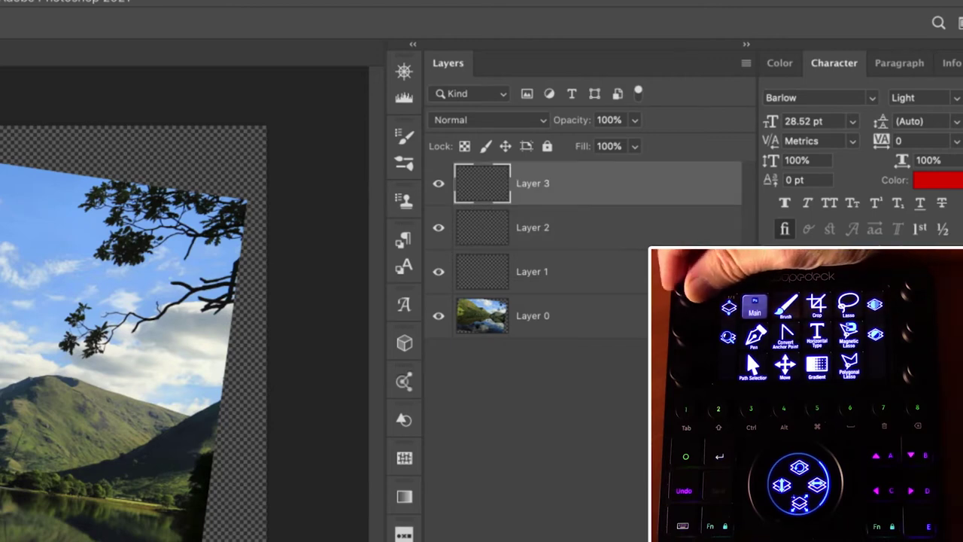
key(alt+bracketright)
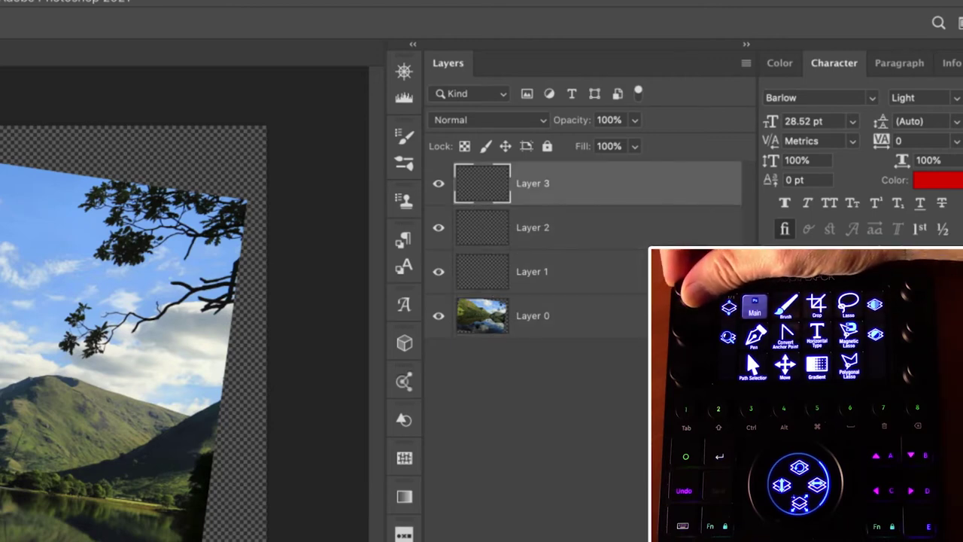
key(alt+bracketleft)
key(alt+bracketleft)
key(alt+bracketleft)
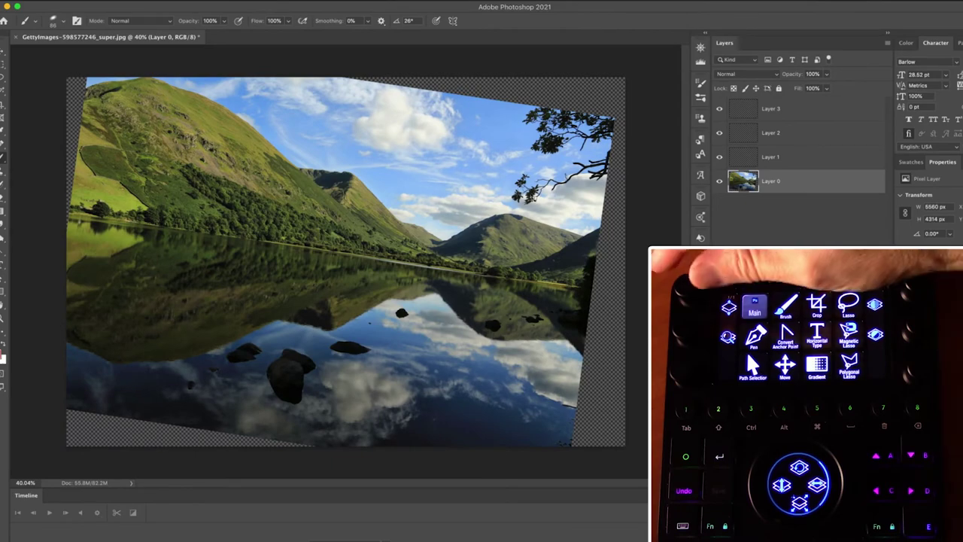
Lower Layer 0's opacity to about 87% and raise it back to 100%.
scroll(345, 261, up, 3)
scroll(345, 261, up, 2)
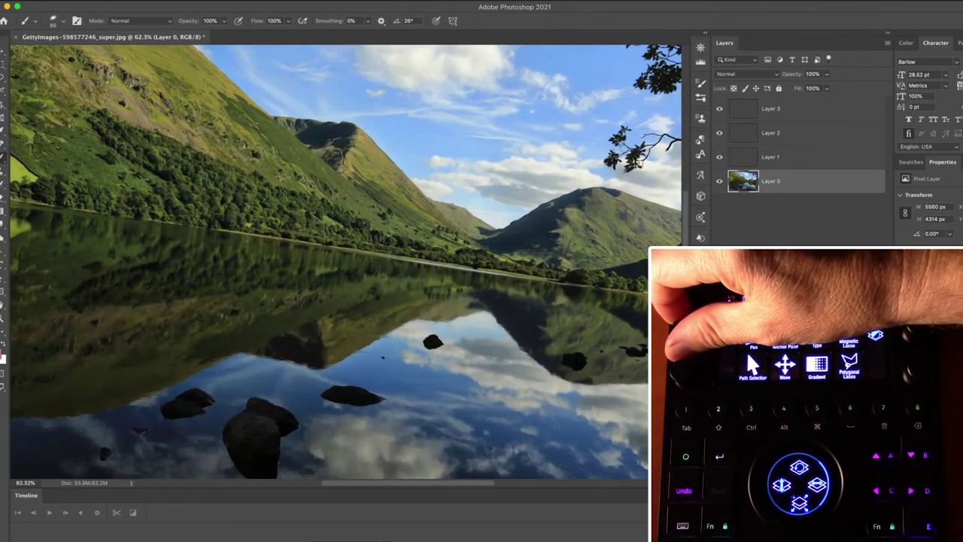
scroll(345, 261, down, 3)
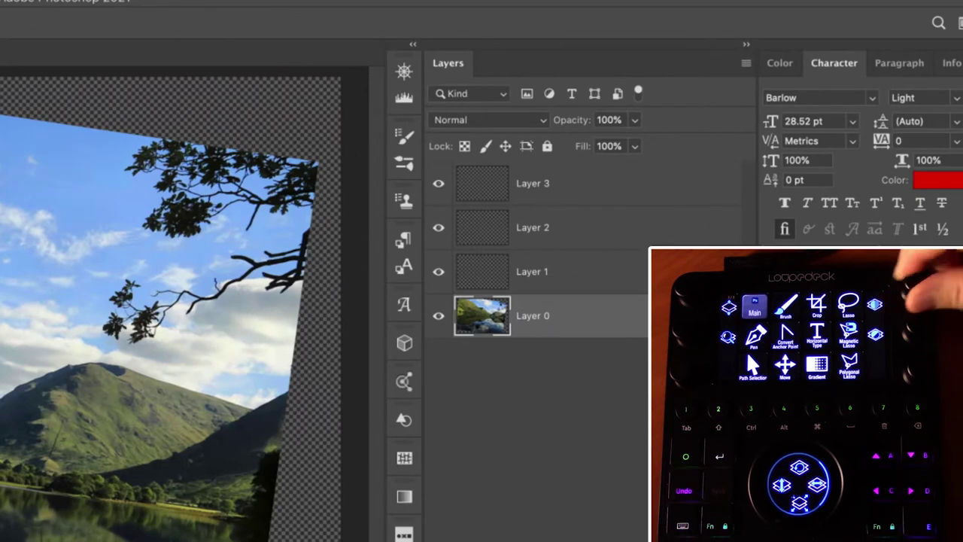
scroll(610, 120, down, 20)
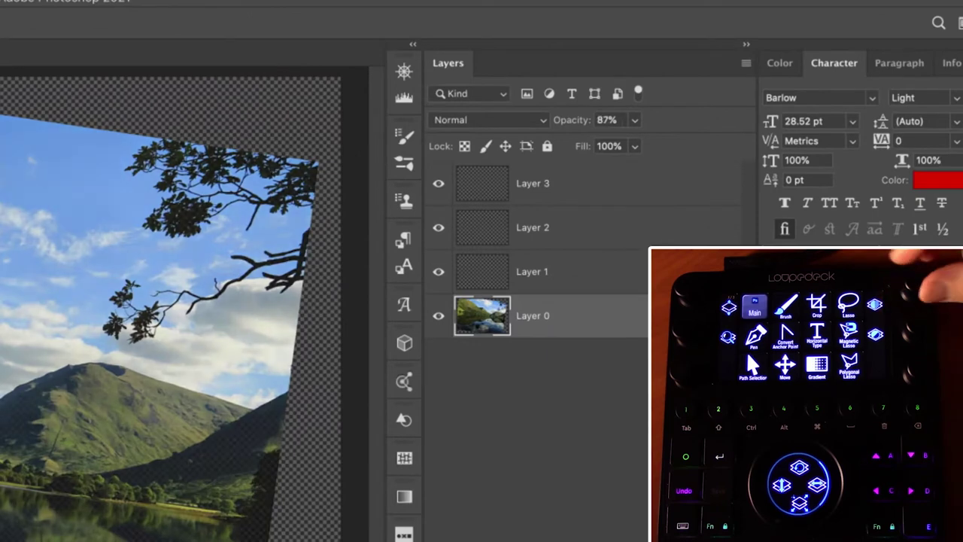
scroll(609, 119, up, 2)
scroll(610, 120, up, 20)
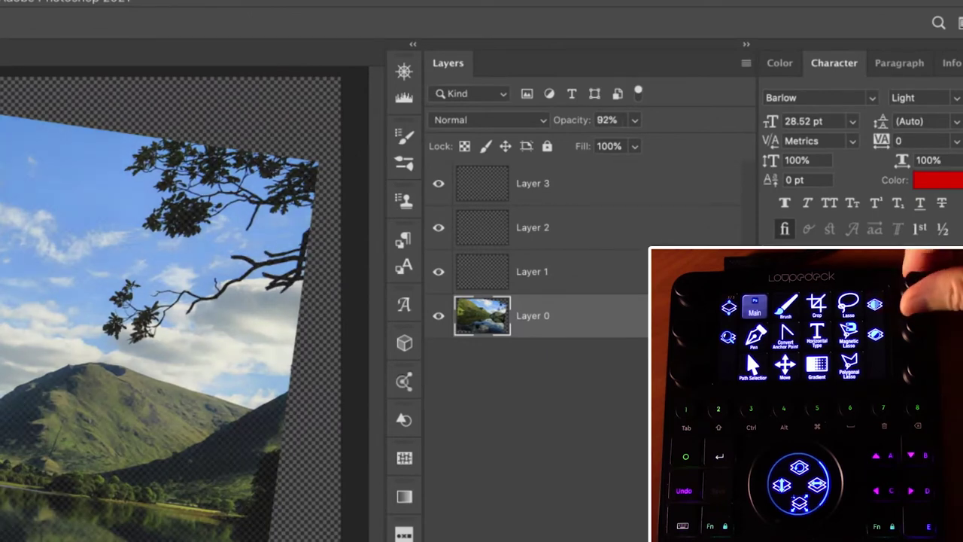
Lower Layer 0's fill to about 86% and restore it to 100%.
scroll(610, 146, down, 2)
scroll(608, 146, down, 4)
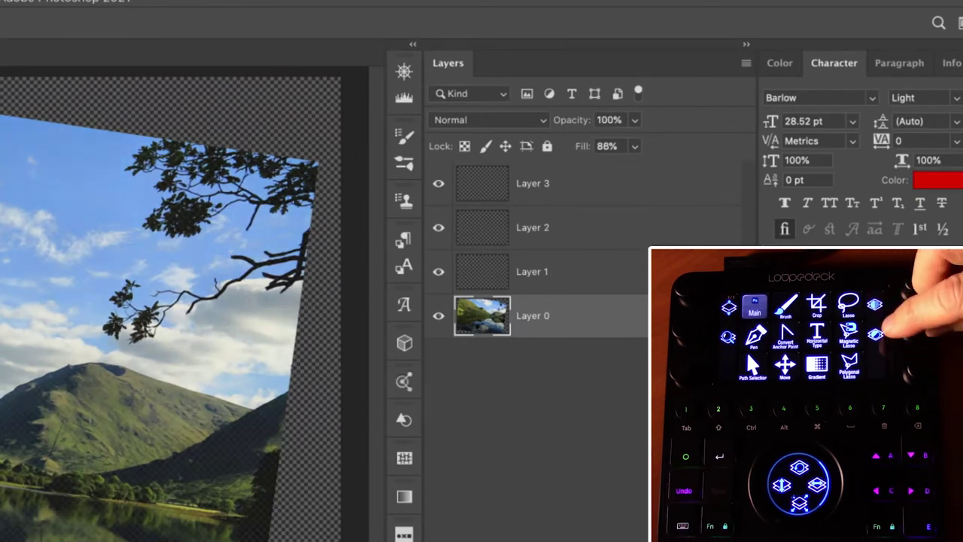
scroll(608, 146, up, 4)
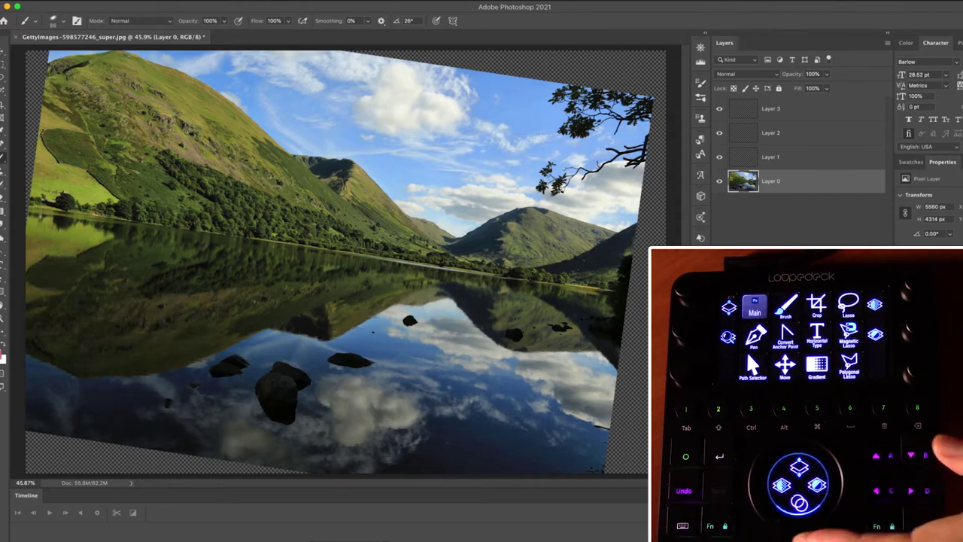
Cycle the blend mode forward through six modes and back again to Normal.
key(shift+plus)
key(shift+plus)
key(shift+plus)
key(shift+plus)
key(shift+plus)
key(shift+plus)
key(shift+minus)
key(shift+minus)
key(shift+minus)
key(shift+minus)
key(shift+minus)
key(shift+minus)
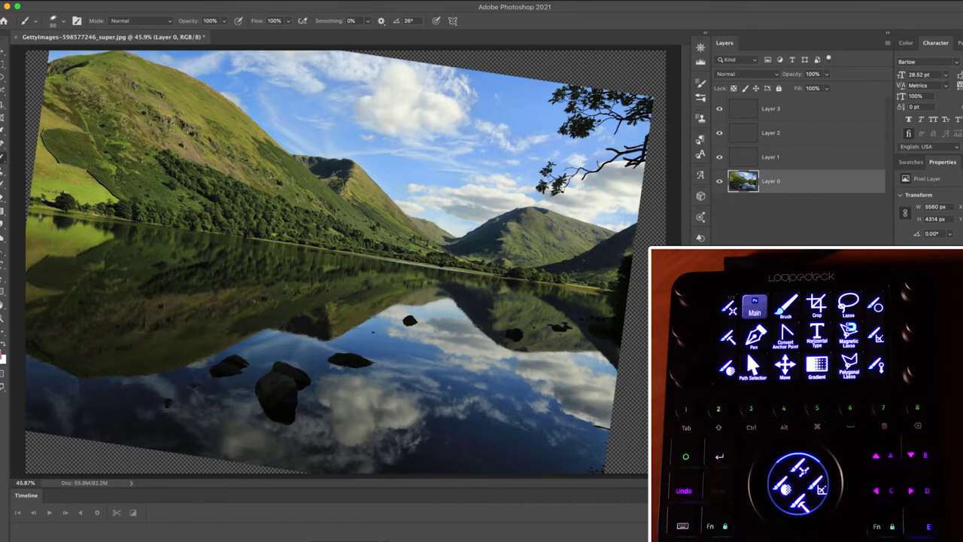
Revert the landscape image to its last saved version.
key(F12)
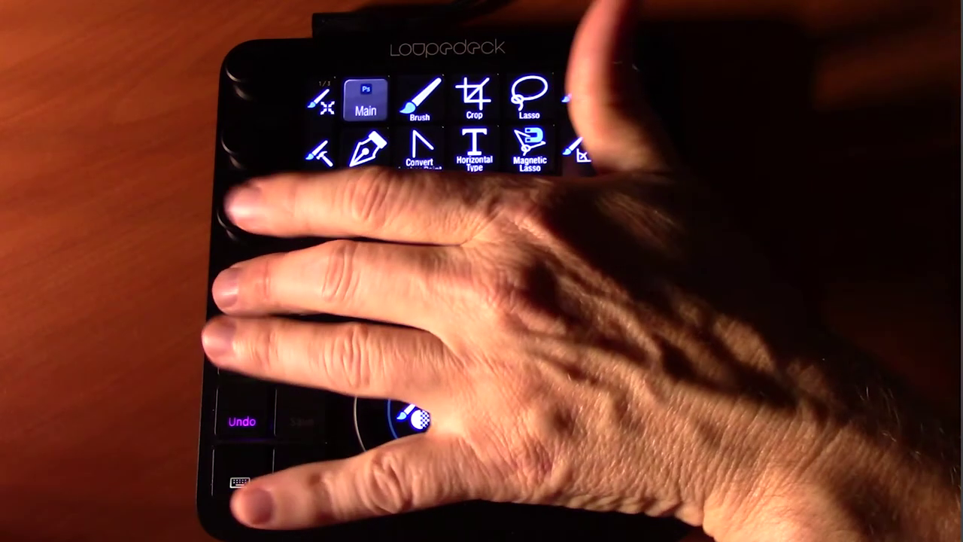
click(365, 100)
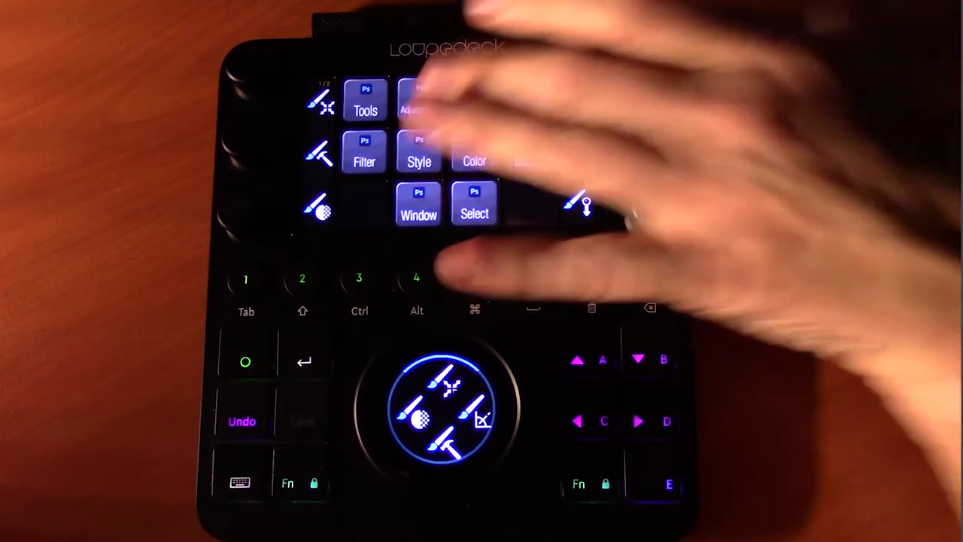
click(420, 100)
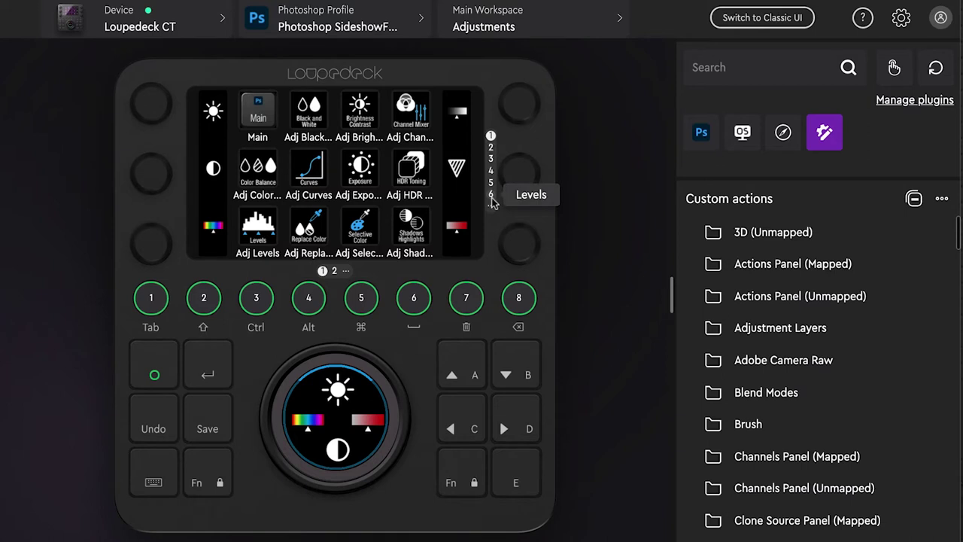
In the Loupedeck software, view the wheel actions assigned in the Adjustments workspace and close them.
click(348, 395)
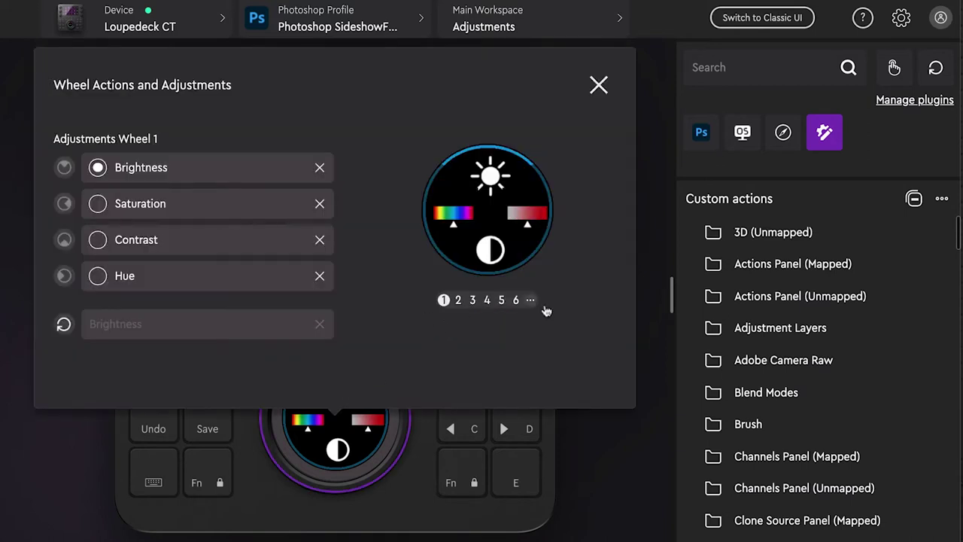
click(599, 85)
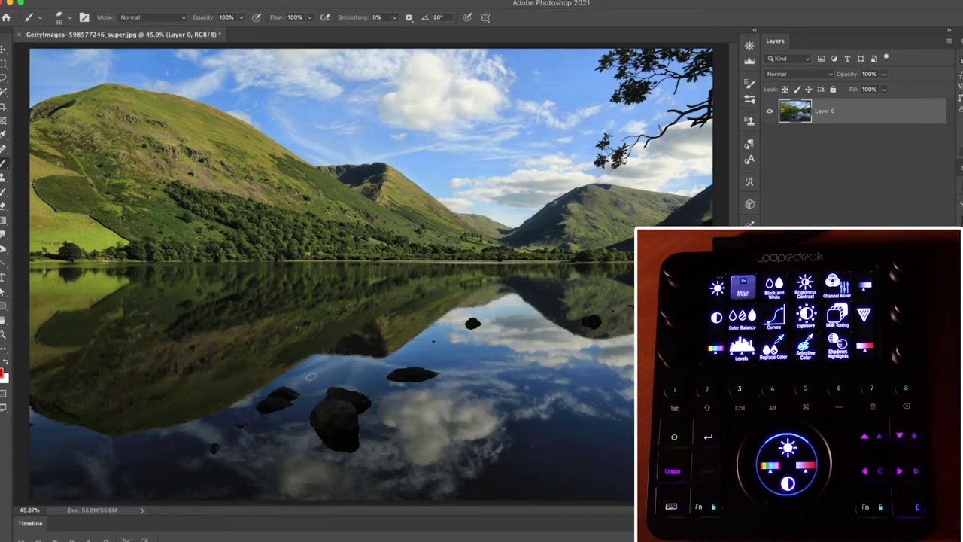
In Photoshop, open the Curves adjustment and the Selective Color adjustment in turn, cancelling each.
key(super+m)
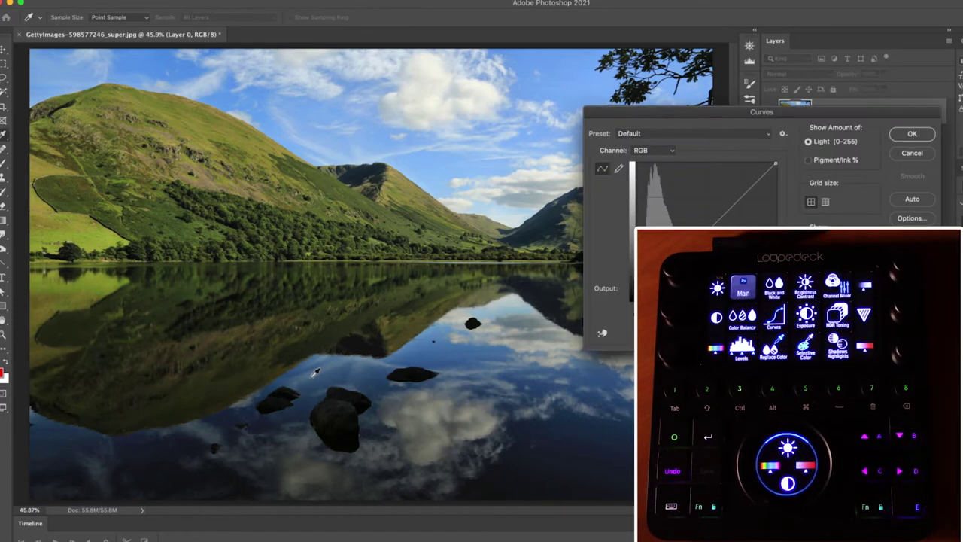
click(925, 154)
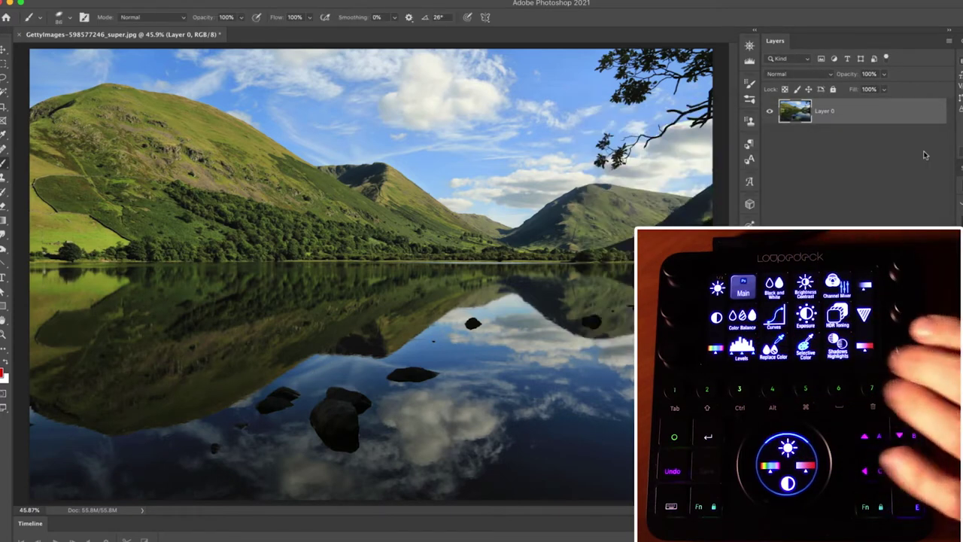
key(alt+i)
key(a)
key(s)
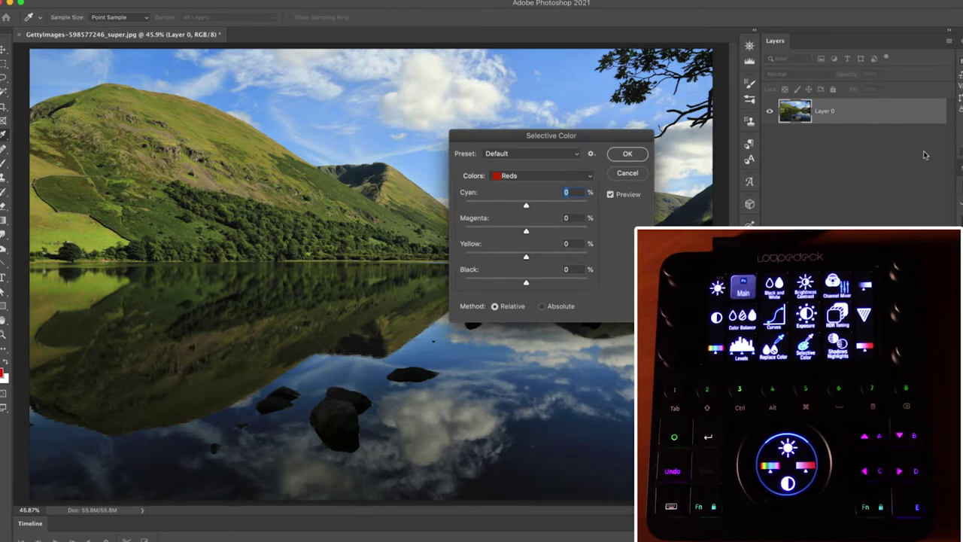
click(632, 174)
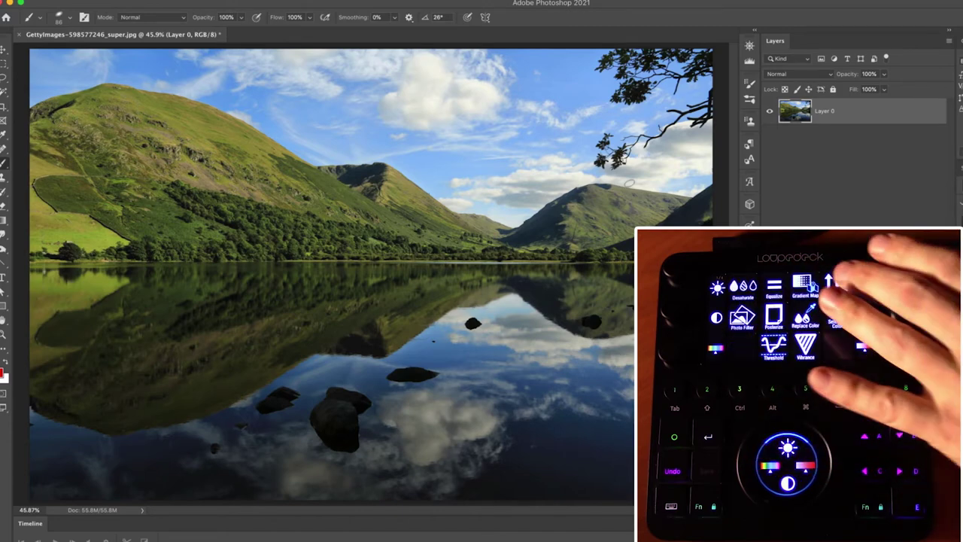
Invert the image's colors and invert them back, and open and cancel the Threshold adjustment.
key(super+i)
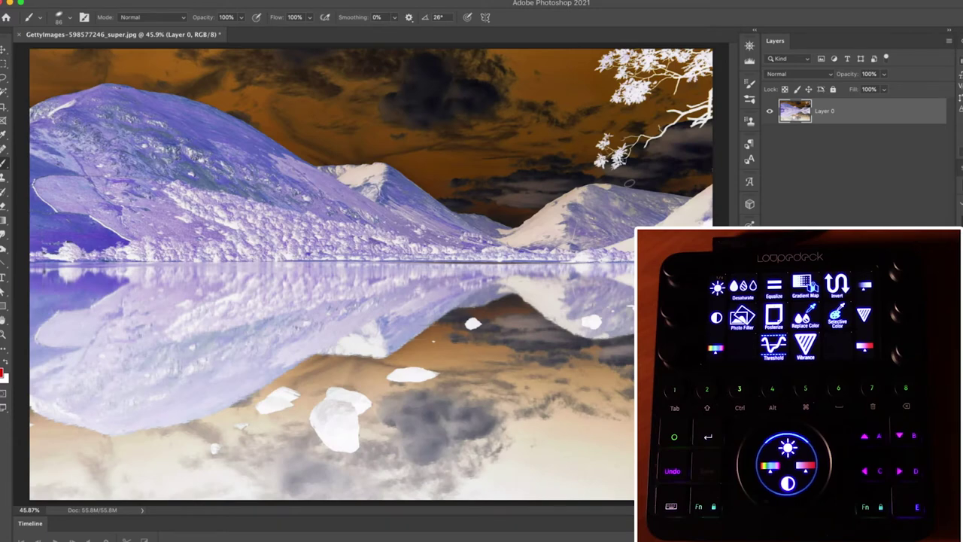
key(super+i)
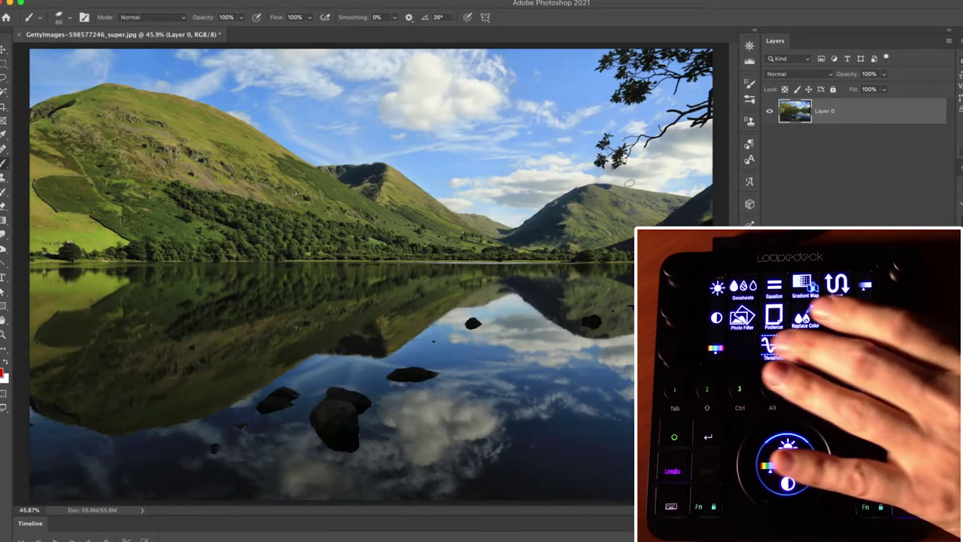
key(super+alt+shift+t)
click(628, 203)
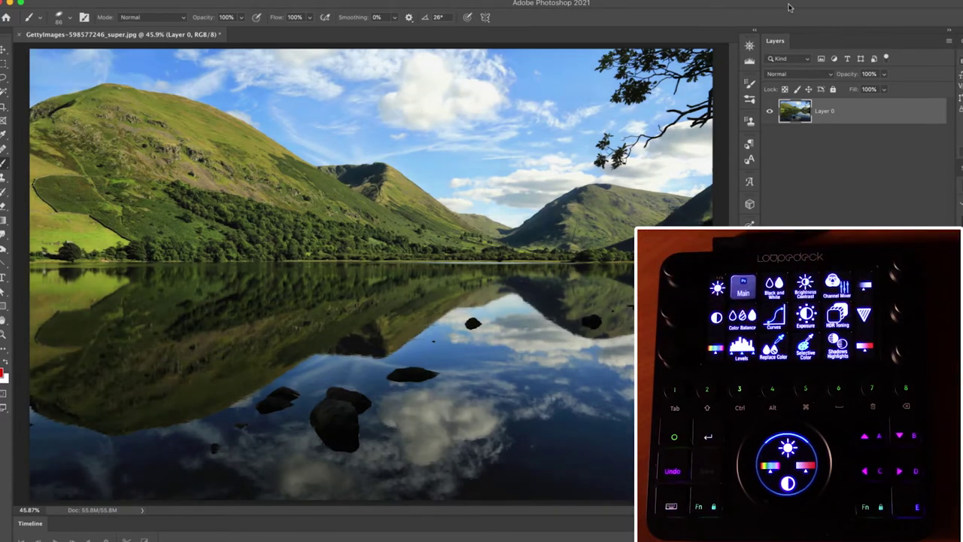
Show the image's histogram beside the layers.
click(751, 62)
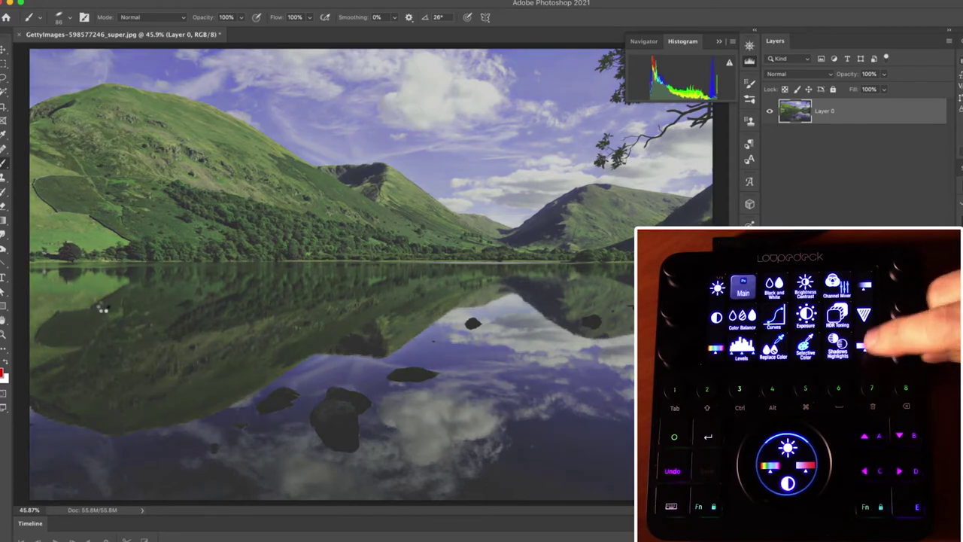
Revert the image to its last saved version and convert the locked background into a regular layer.
key(F12)
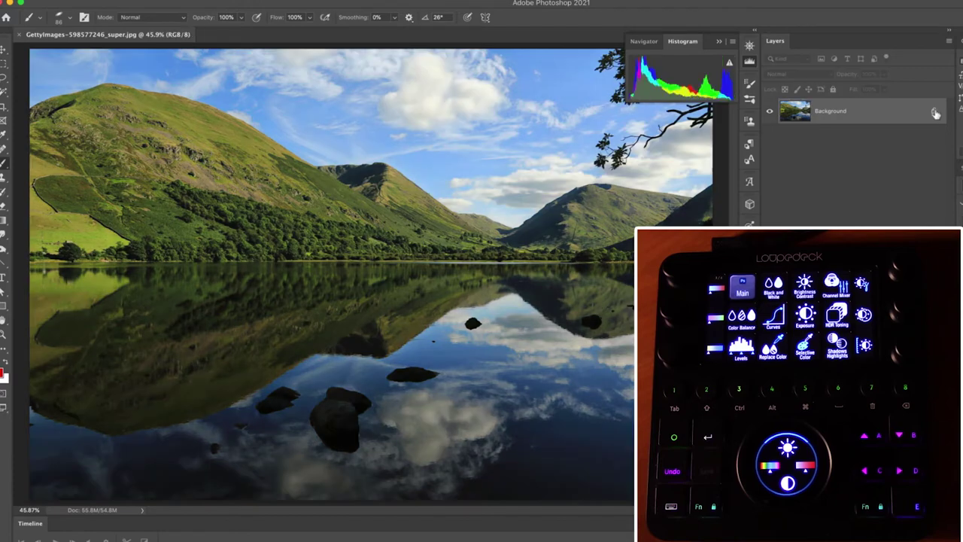
double_click(920, 112)
key(Return)
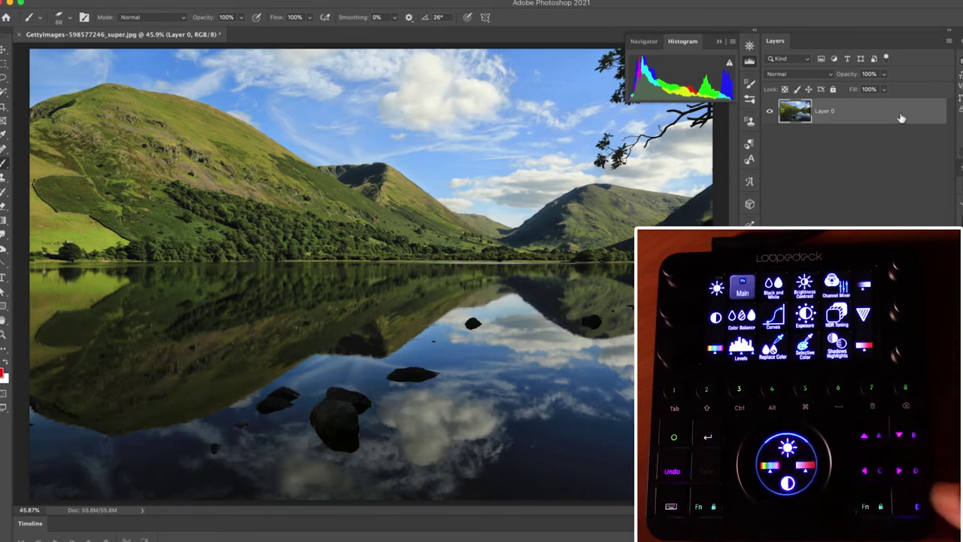
Vary the brightness of Layer 0 in several small passes, ending with a darker image.
key(super+z)
key(super+z)
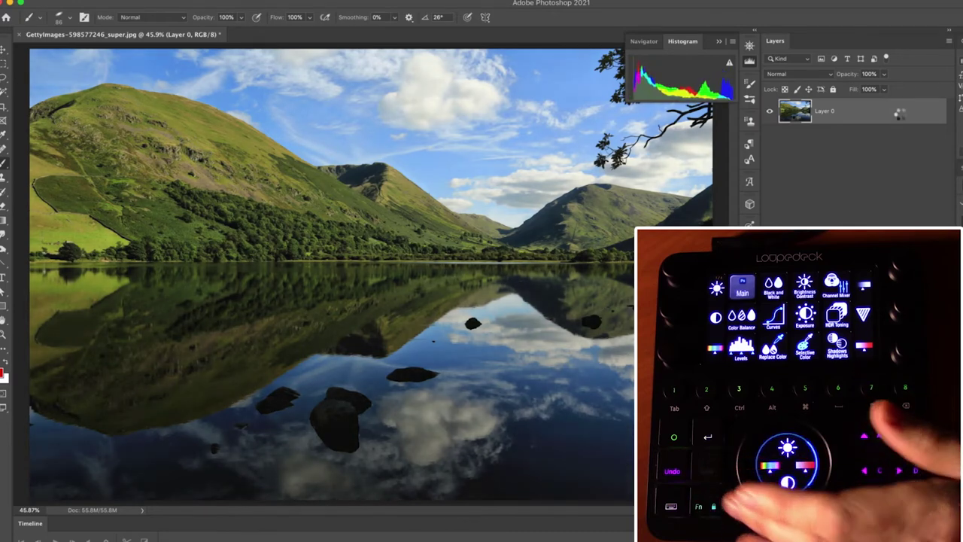
key(super+z)
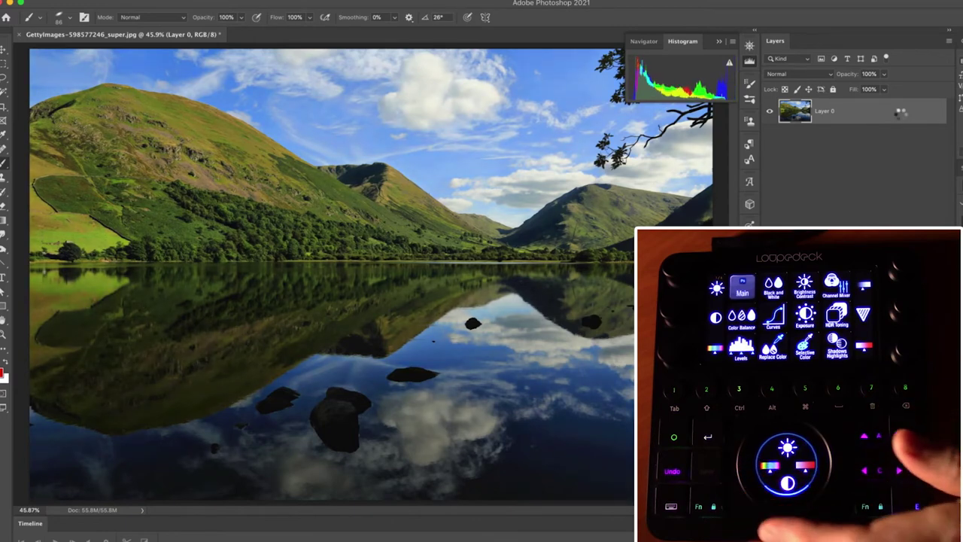
key(super+z)
key(super+z)
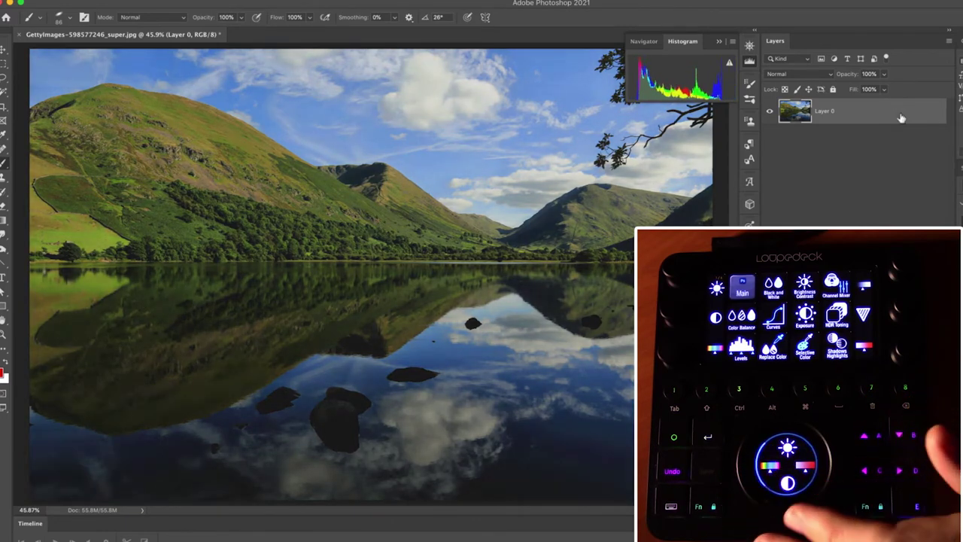